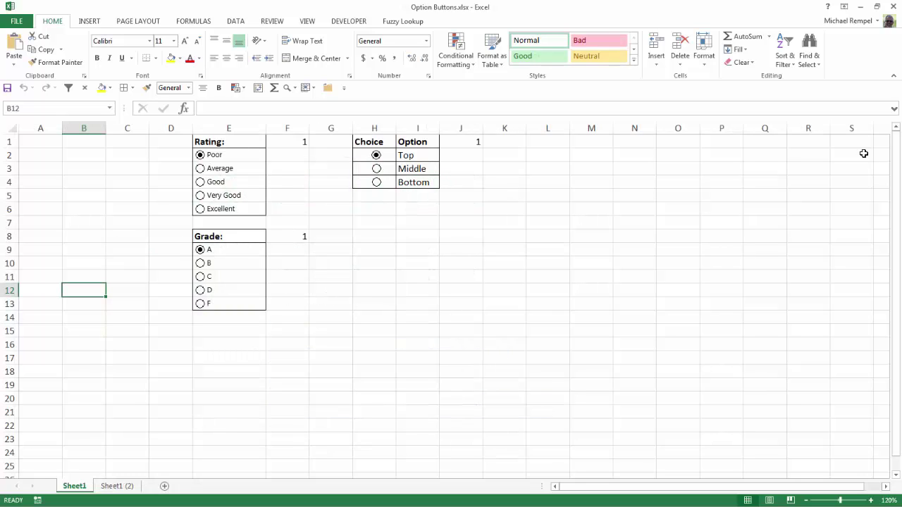
Try several Rating and Grade answers, landing on Average and F.
click(200, 196)
click(201, 209)
click(200, 181)
click(200, 169)
click(201, 263)
click(200, 290)
click(200, 304)
Cycle the Choice group through Middle and Bottom, ending back on Top (J1 shows 1).
click(376, 169)
click(376, 182)
click(376, 168)
click(376, 155)
Step Rating from Poor up to Excellent and Grade from A to C.
click(200, 155)
click(200, 182)
click(200, 195)
click(200, 209)
click(201, 251)
click(201, 264)
click(202, 277)
Select all objects via Go To Special and delete every option button.
key(F5)
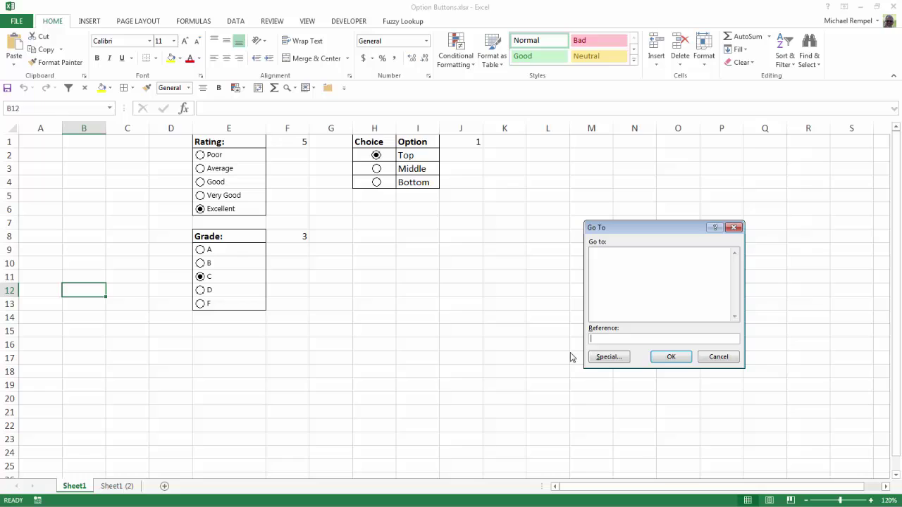
click(601, 360)
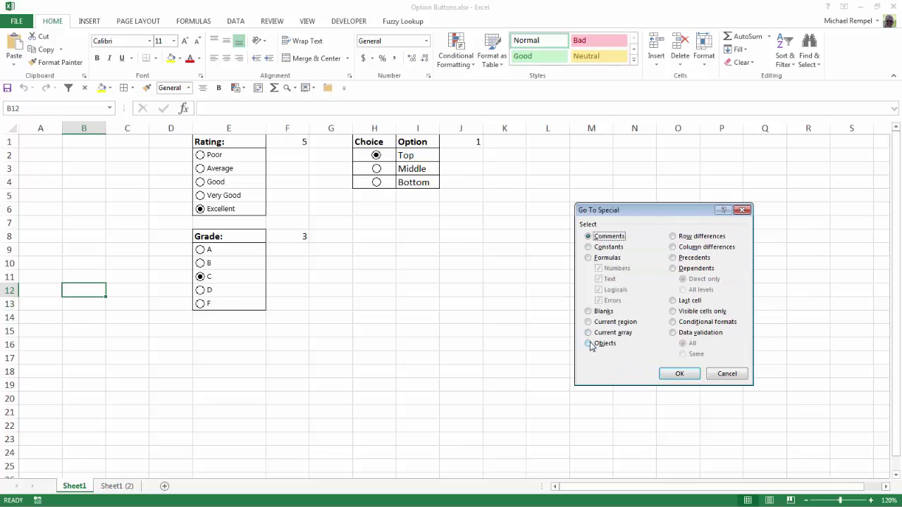
click(589, 343)
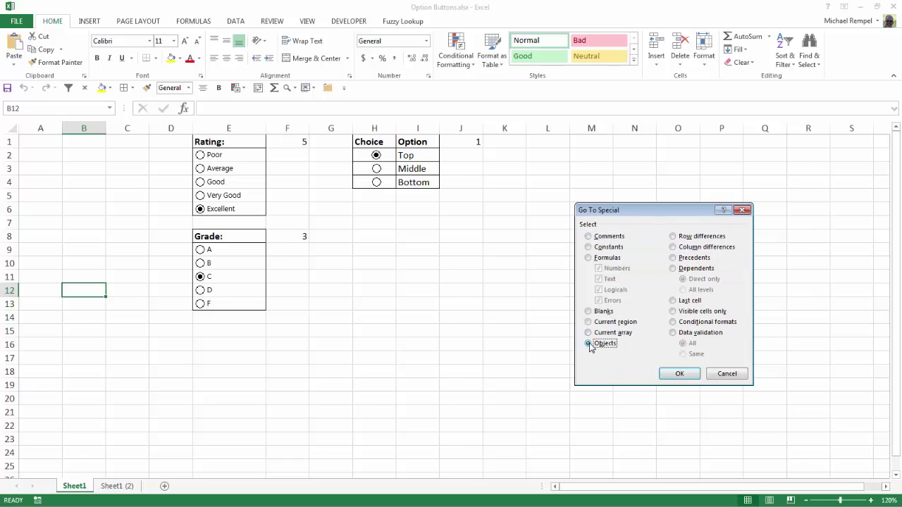
click(679, 374)
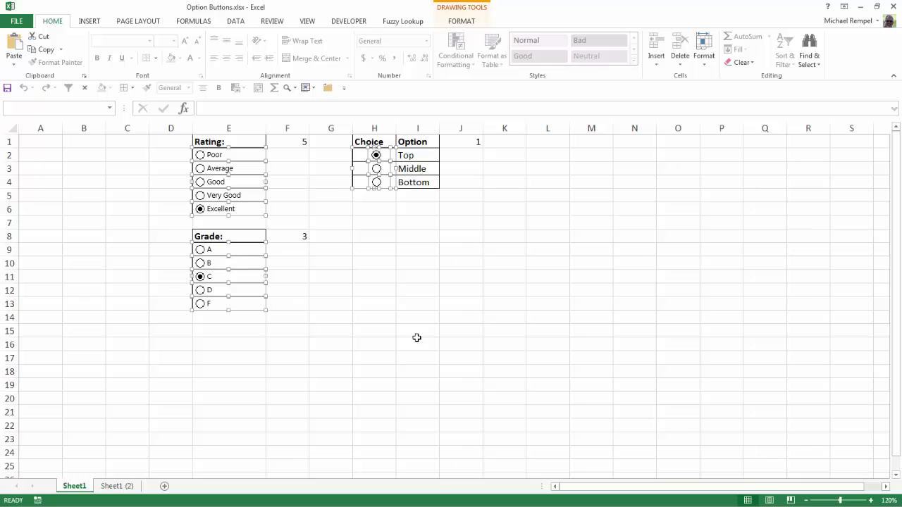
key(Delete)
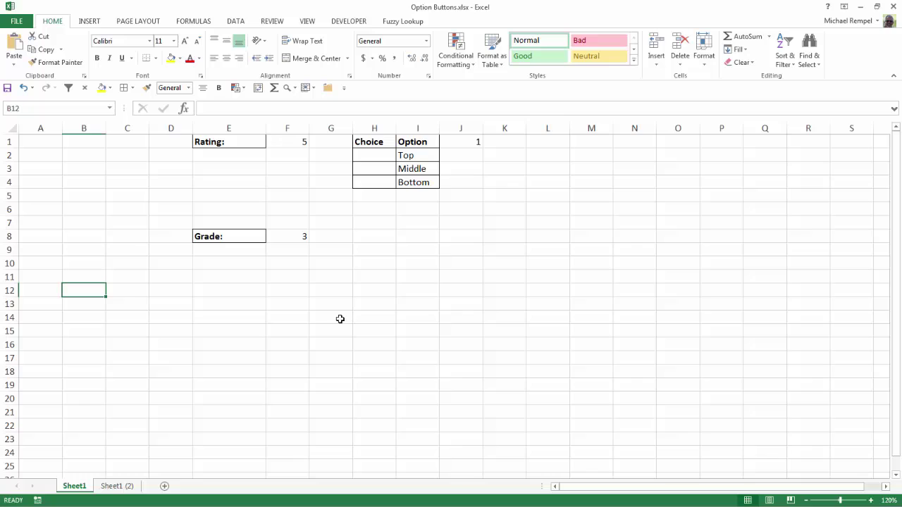
Clear the linked values in cells F8, F1 and J1.
click(299, 238)
key(Delete)
click(294, 142)
key(Delete)
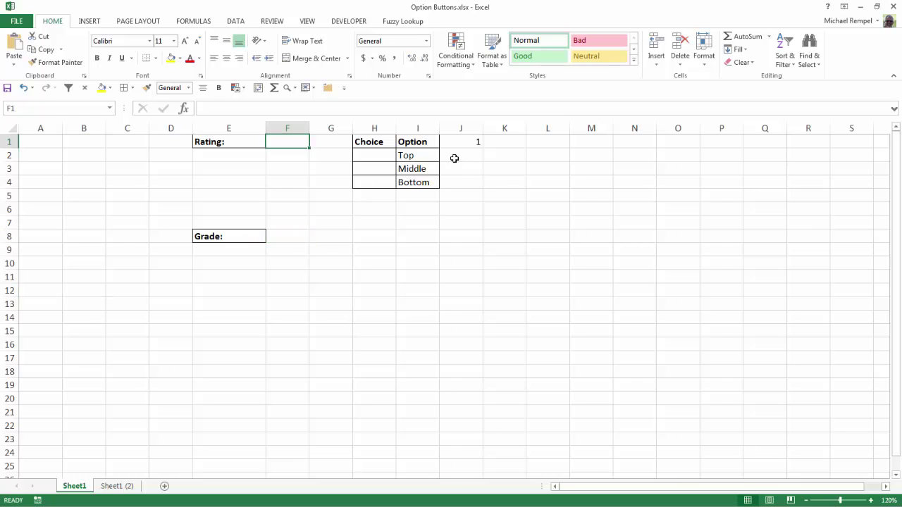
click(466, 145)
click(459, 272)
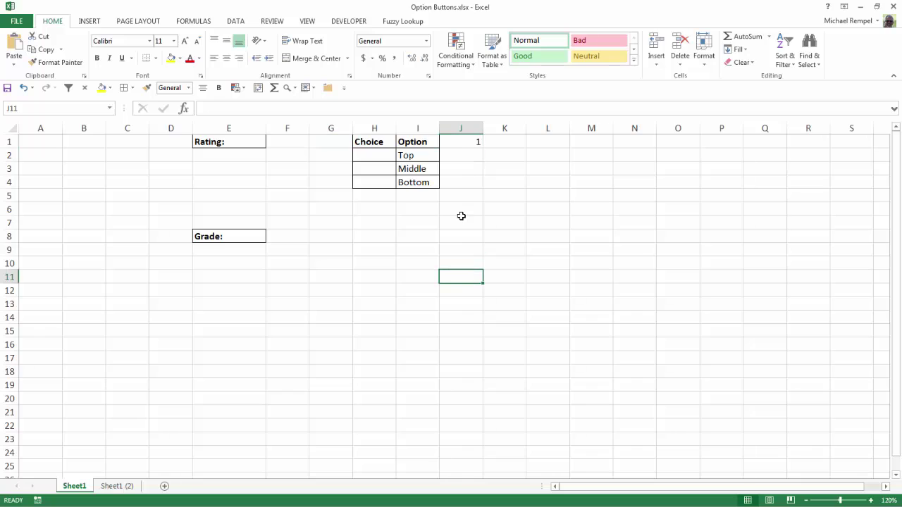
click(463, 141)
key(Delete)
click(433, 275)
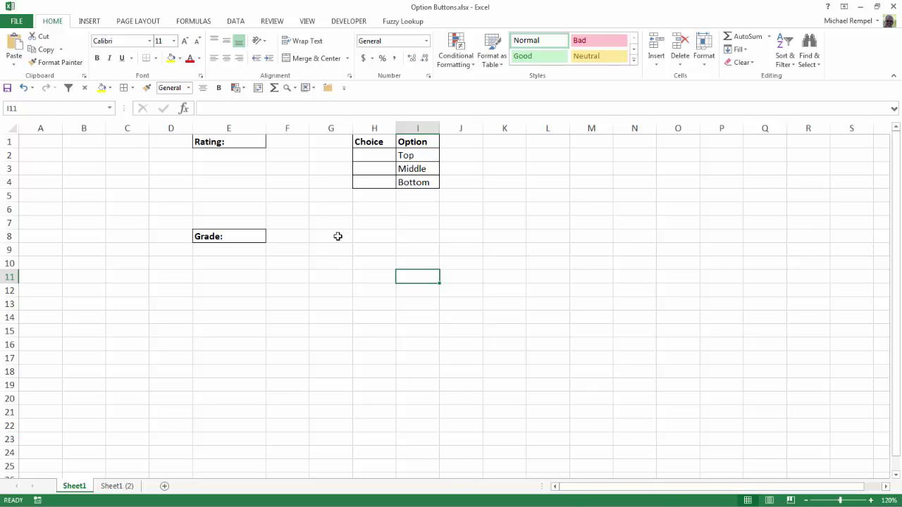
right_click(344, 37)
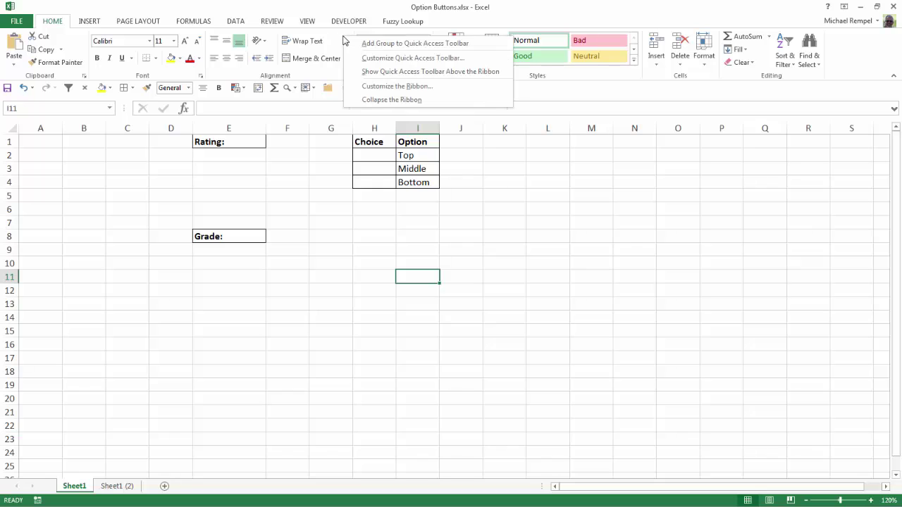
click(387, 86)
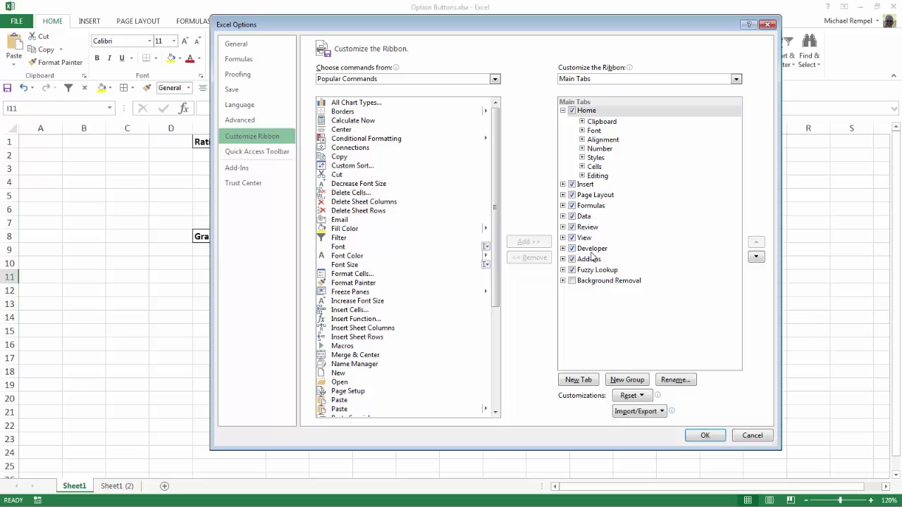
click(706, 435)
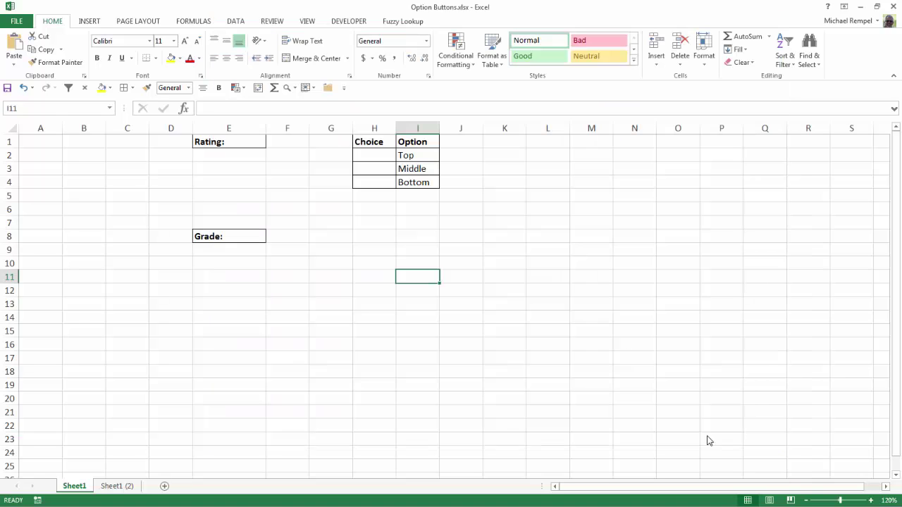
Draw an Option Button form control from the Developer tab in cell E2.
click(336, 21)
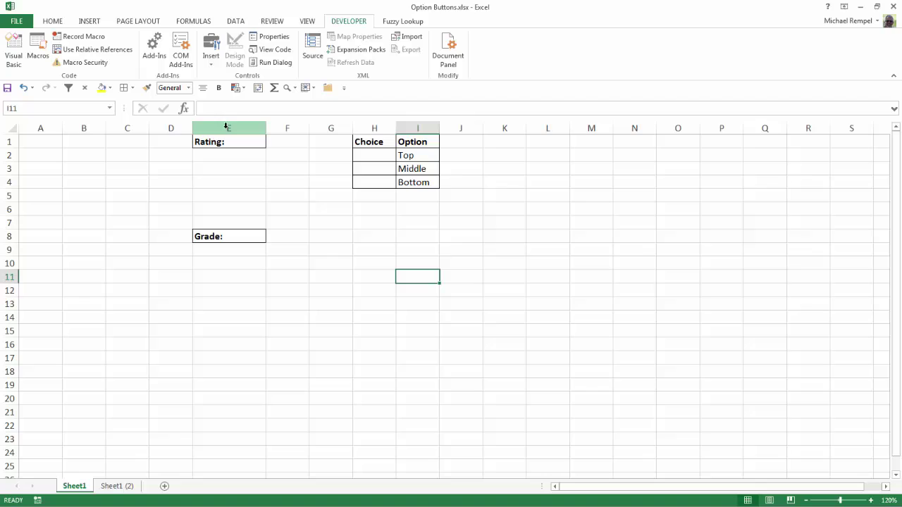
click(210, 67)
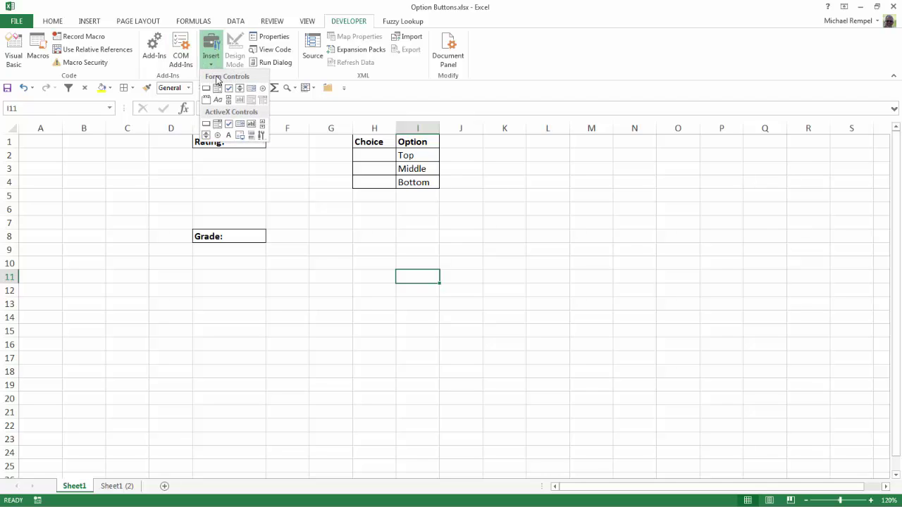
click(359, 256)
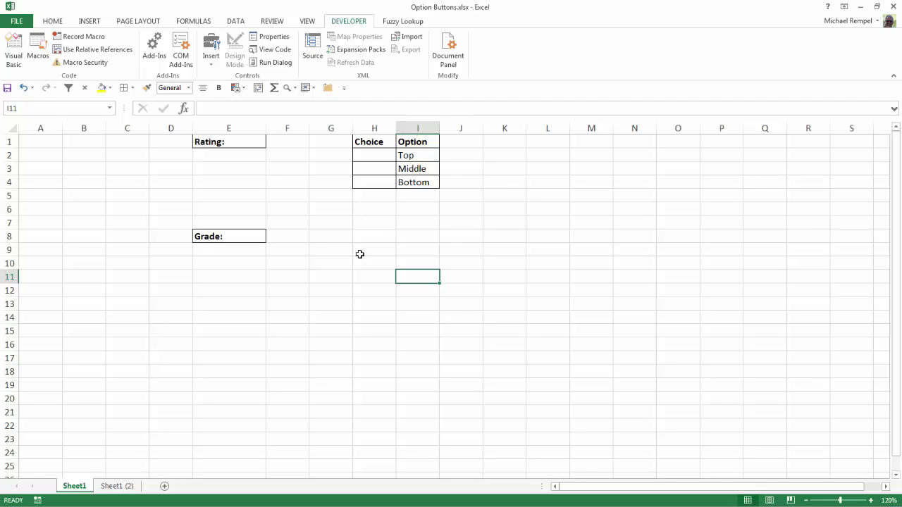
click(214, 65)
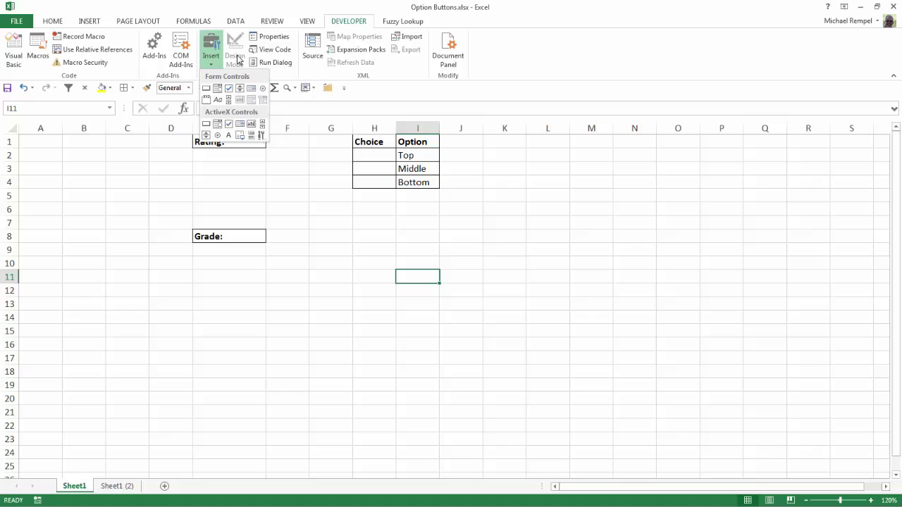
click(262, 89)
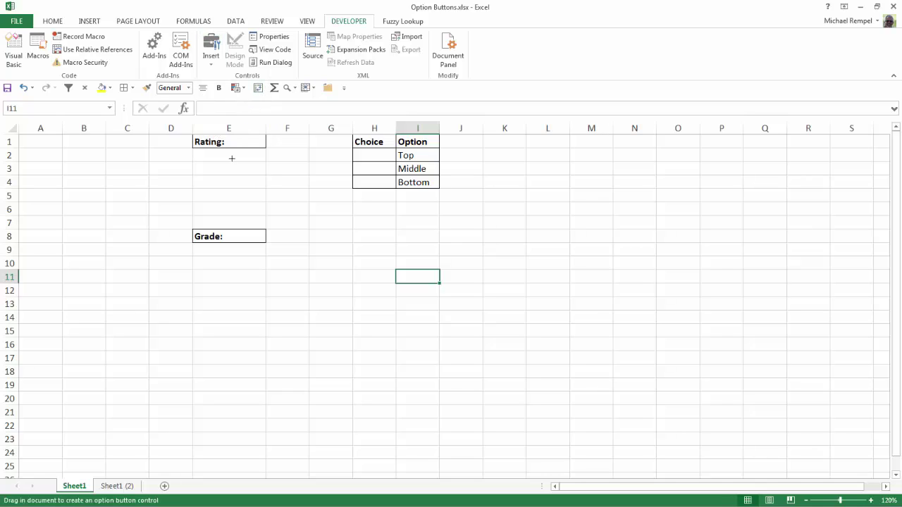
mouse_move(201, 150)
mouse_down()
mouse_move(225, 141)
mouse_move(237, 165)
mouse_move(257, 150)
mouse_move(234, 163)
mouse_up()
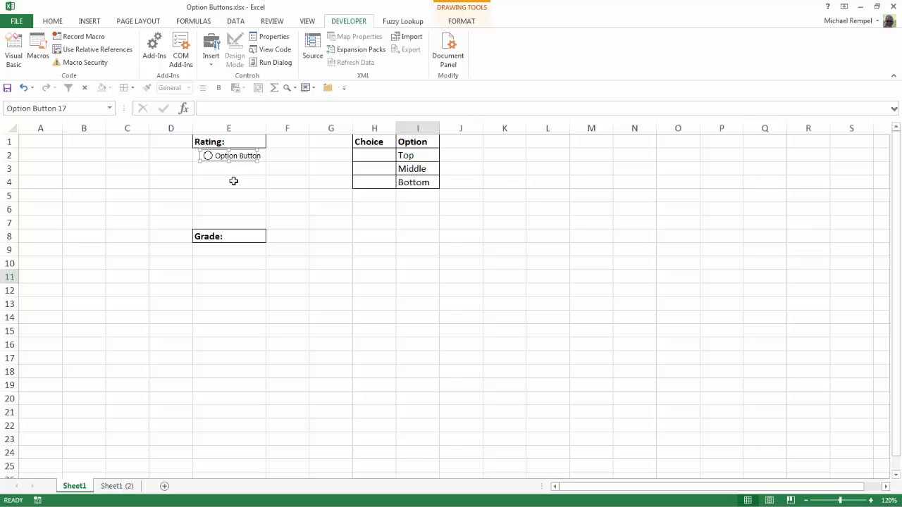
Copy the option button and paste copies into E3 and E4.
right_click(221, 156)
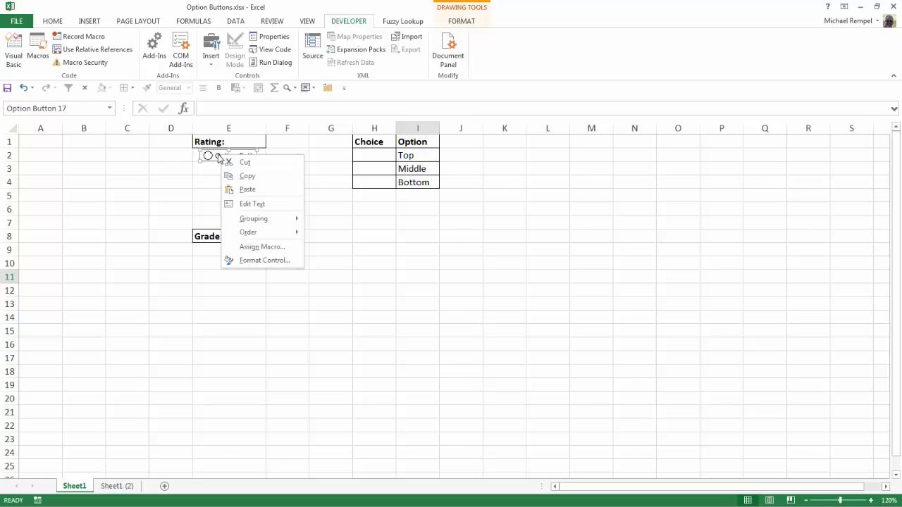
click(251, 177)
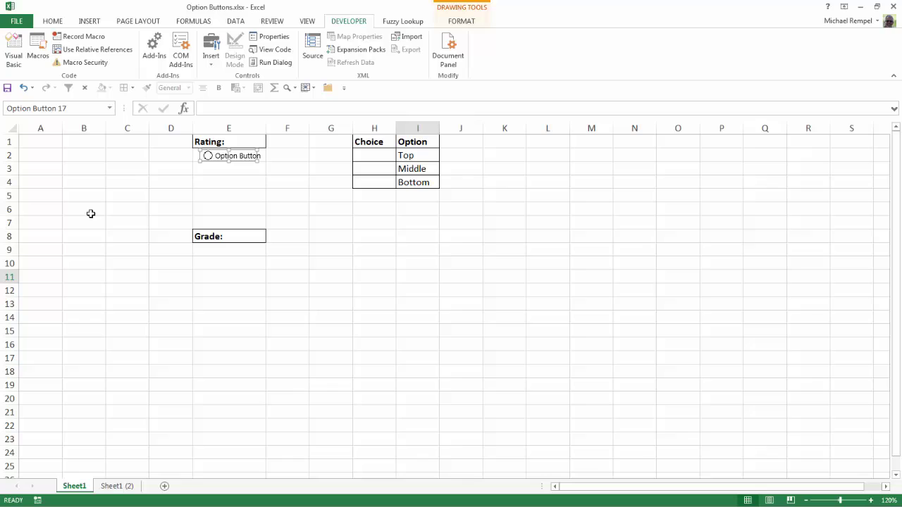
right_click(204, 167)
click(233, 220)
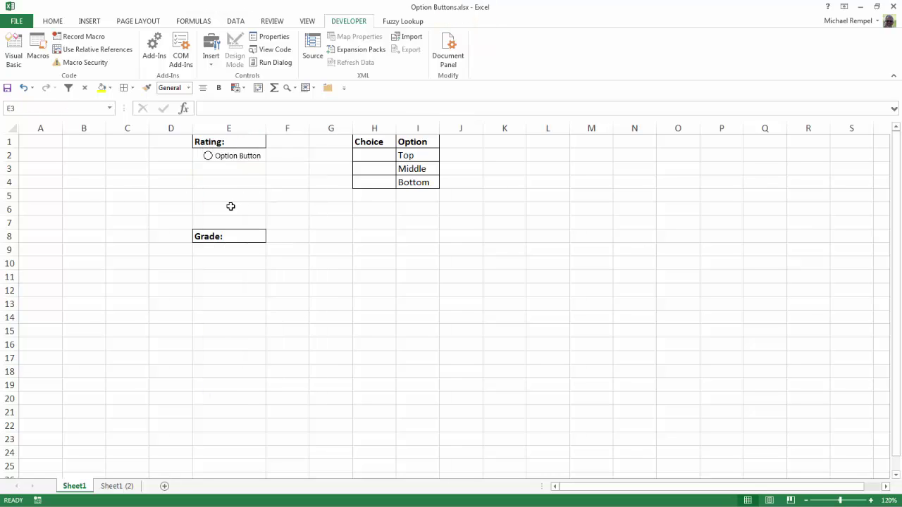
right_click(220, 182)
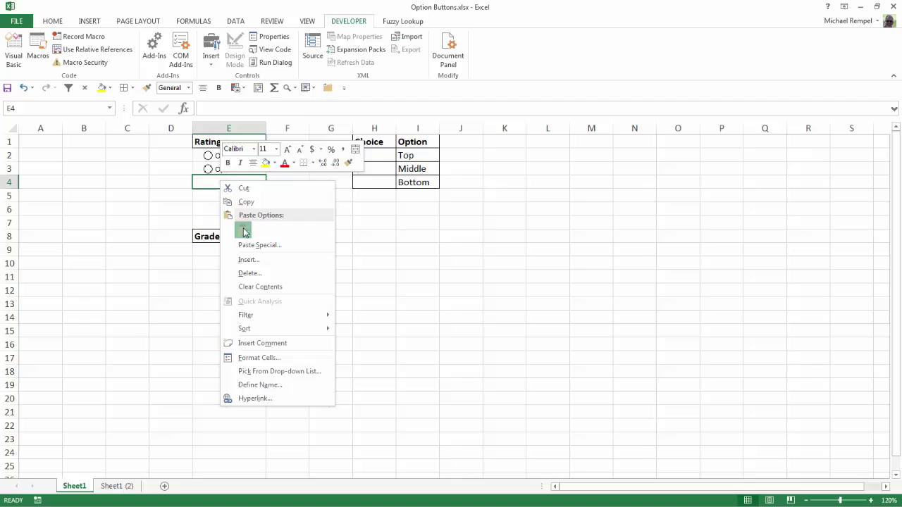
click(242, 231)
click(219, 279)
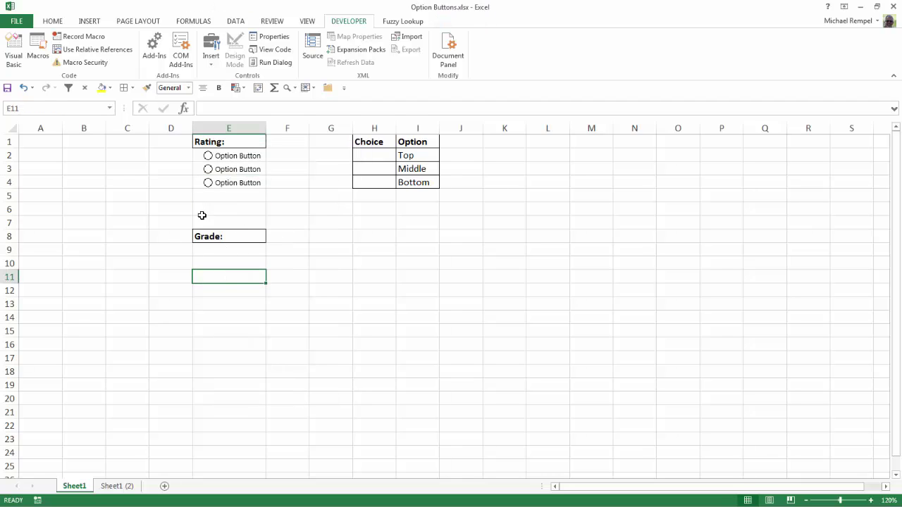
Test the three Rating option buttons by choosing each in turn.
click(209, 156)
click(208, 169)
click(208, 183)
Draw an option button in cell E9 under Grade.
click(207, 252)
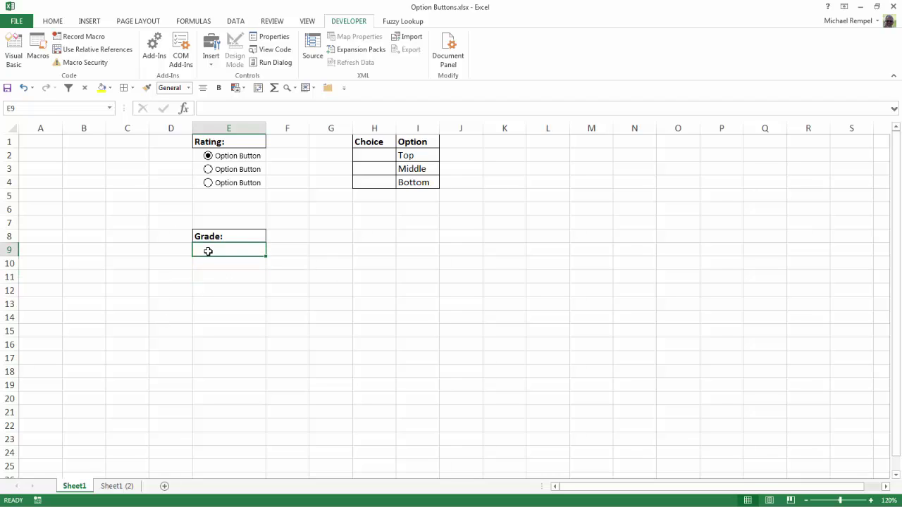
click(211, 55)
click(263, 89)
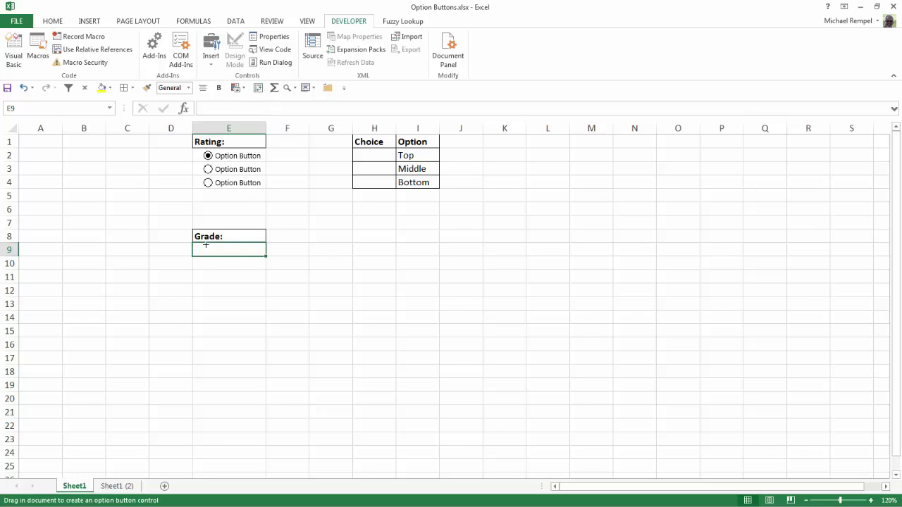
mouse_move(205, 245)
mouse_down()
mouse_move(256, 258)
mouse_move(231, 254)
mouse_up()
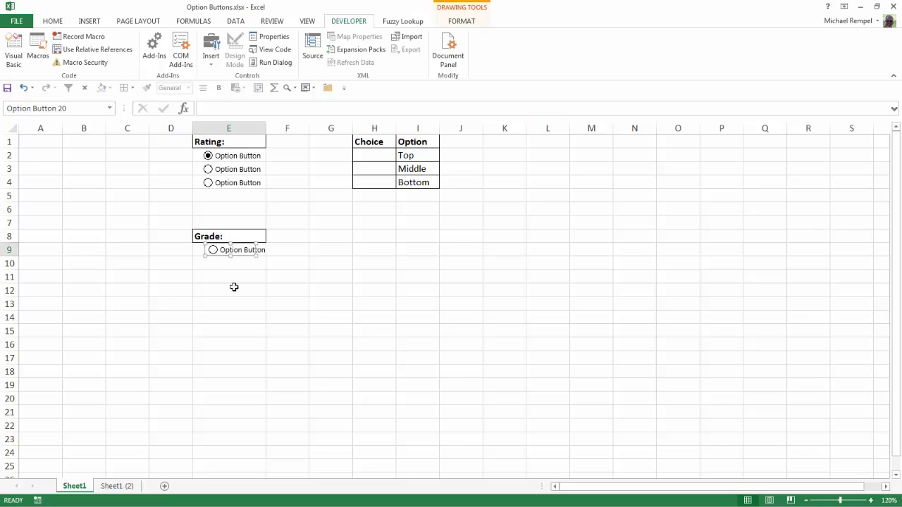
Copy the Grade option button and paste copies into E10 and E11.
right_click(228, 249)
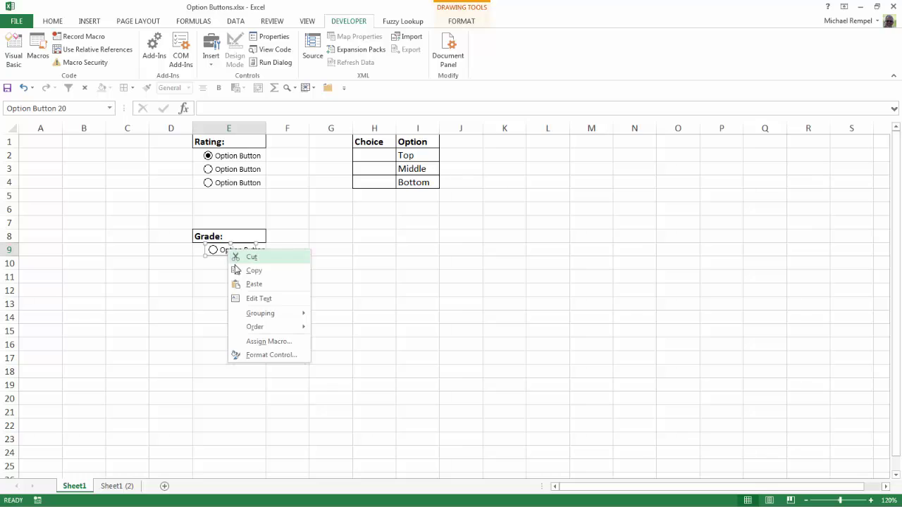
click(247, 269)
right_click(228, 273)
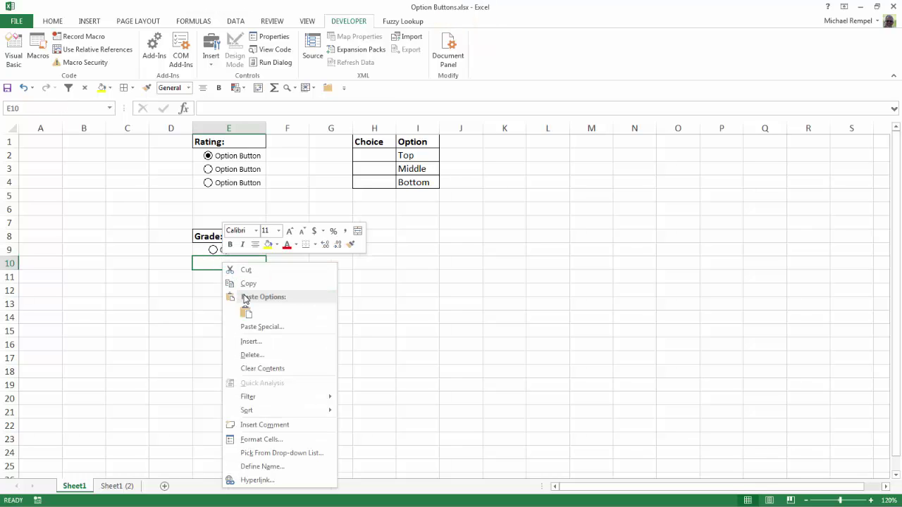
click(250, 310)
right_click(215, 276)
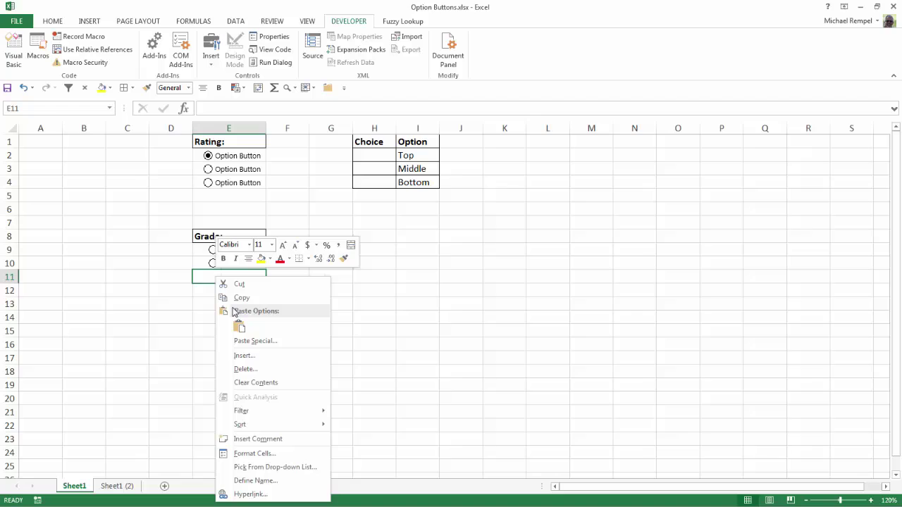
click(239, 326)
click(182, 327)
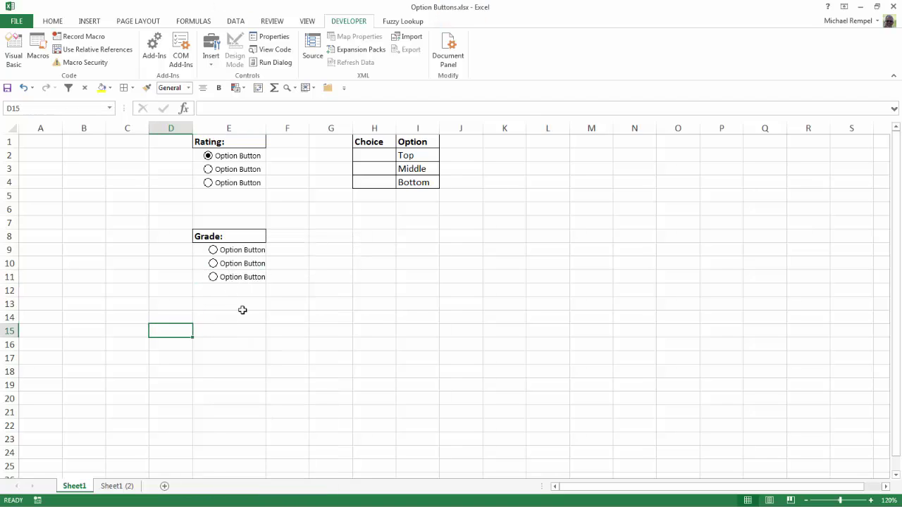
Test buttons in both groups, ending with the third Grade button chosen.
click(214, 265)
click(209, 157)
click(209, 170)
click(209, 182)
click(213, 250)
click(212, 263)
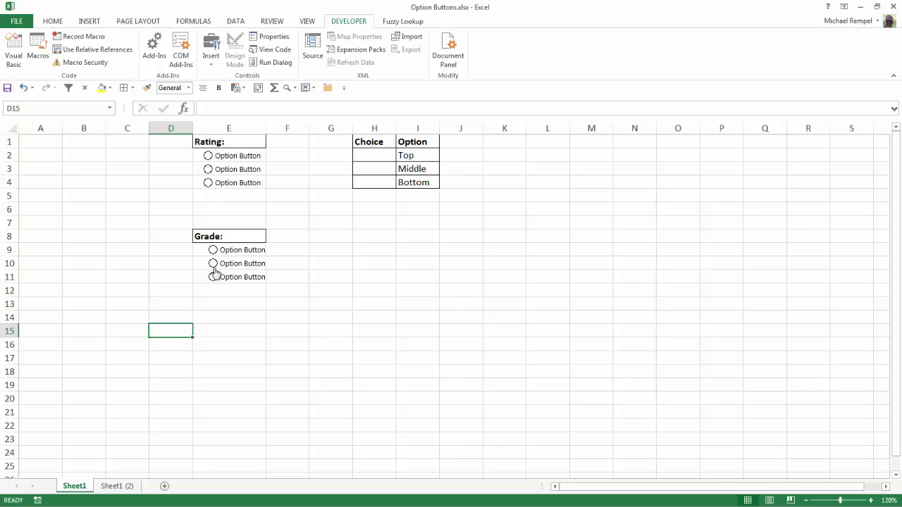
click(213, 277)
Delete all six option buttons using Go To Special > Objects.
key(ctrl+g)
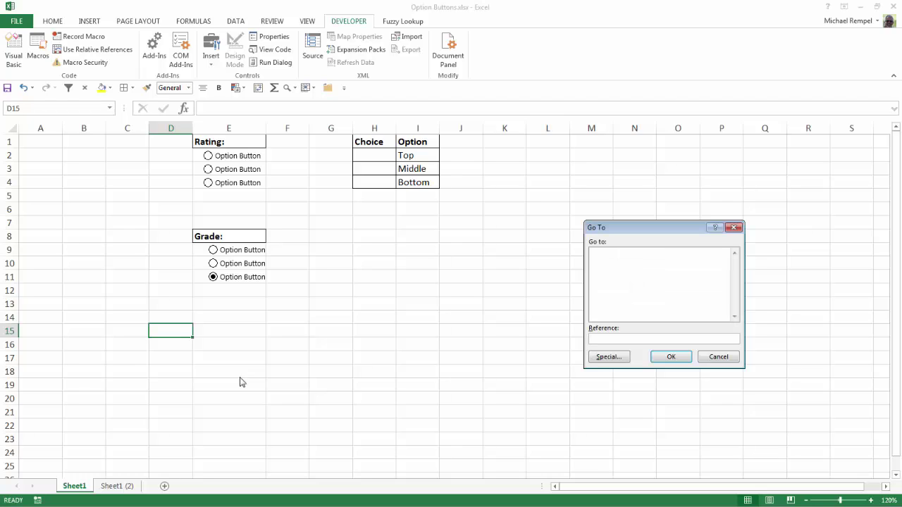
click(608, 358)
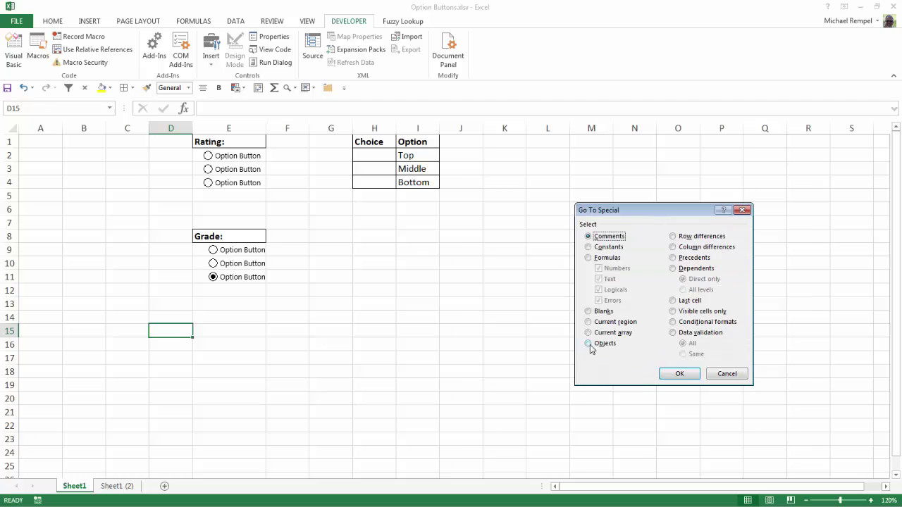
click(588, 344)
click(680, 374)
key(Delete)
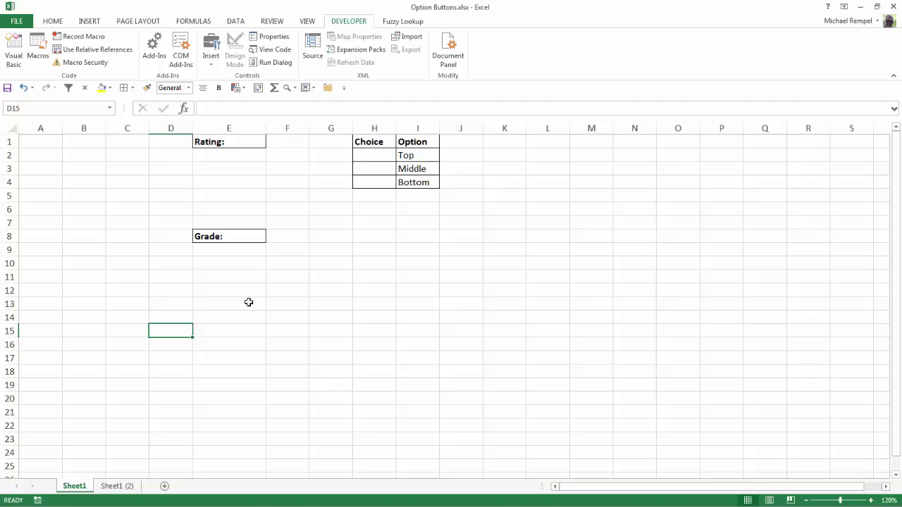
click(212, 67)
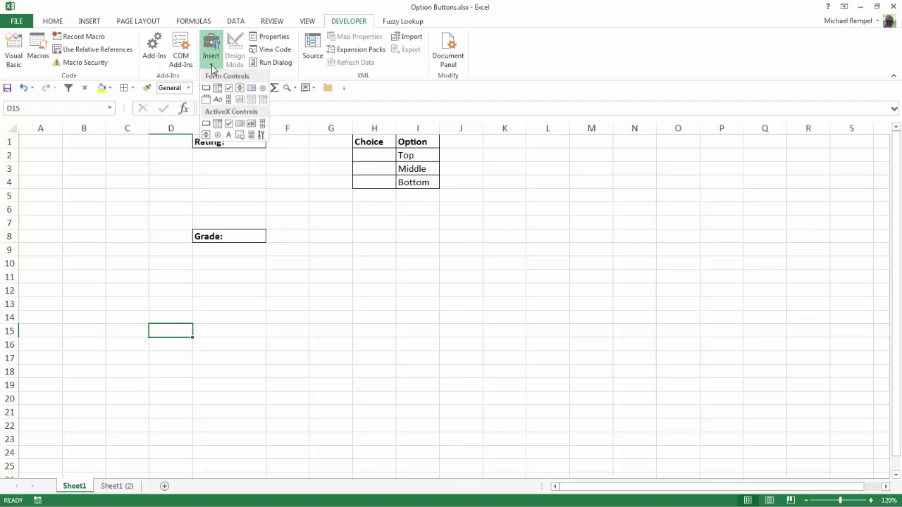
Draw a group box around the Rating: area.
click(206, 103)
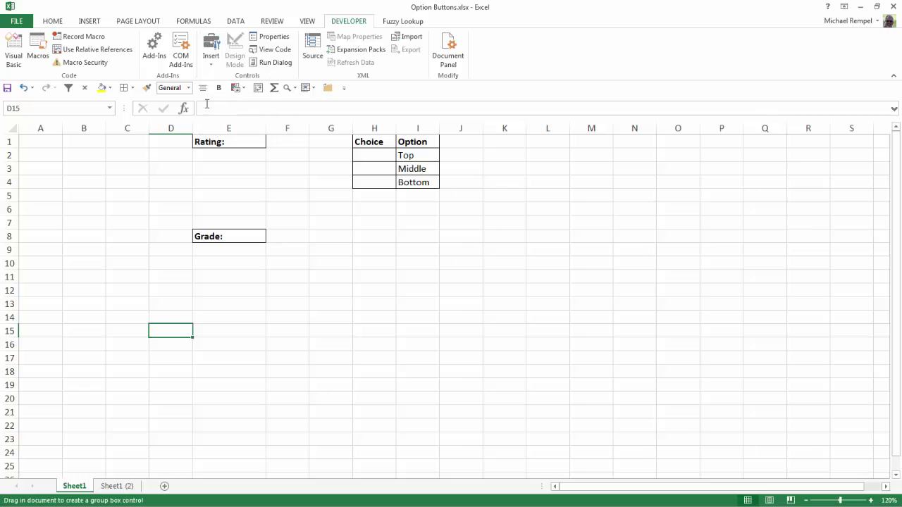
mouse_move(183, 137)
mouse_down()
mouse_move(288, 175)
mouse_move(300, 213)
mouse_move(287, 226)
mouse_up()
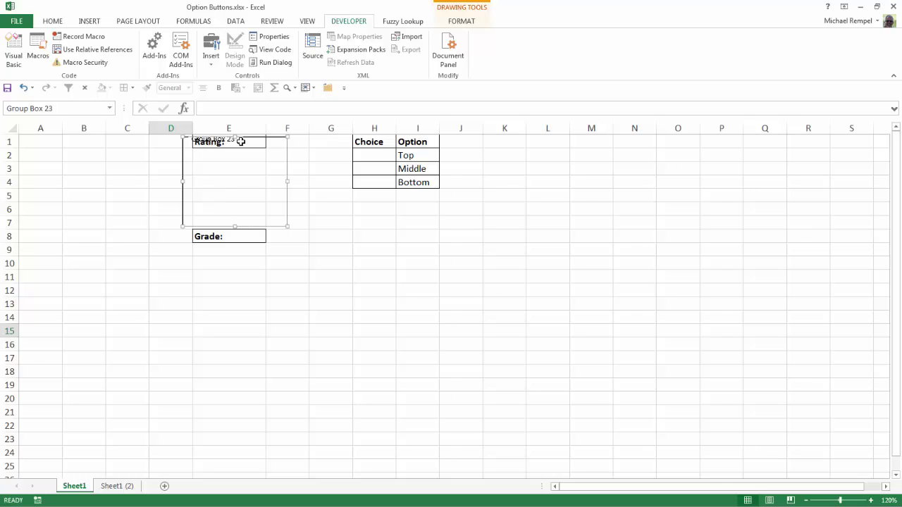
drag(250, 140, 224, 185)
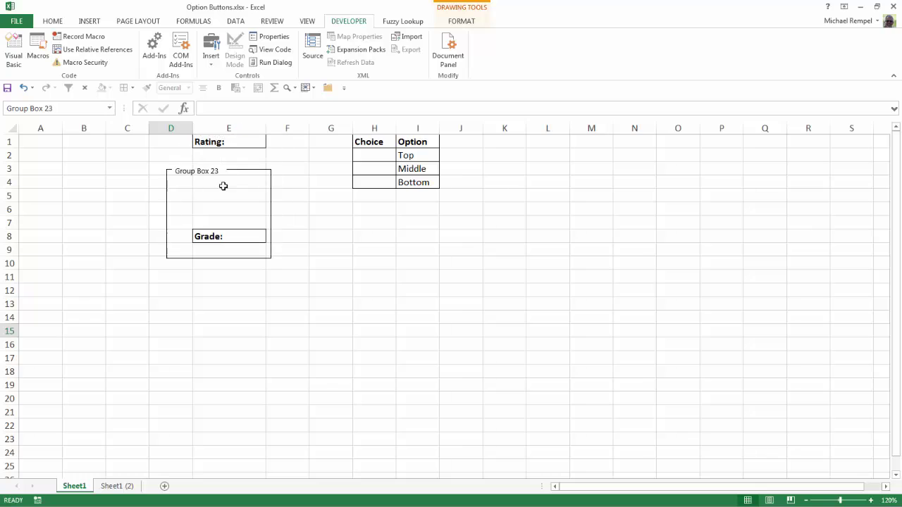
Delete the 'Group Box 23' caption and reposition the box to span rows 1–7.
click(178, 171)
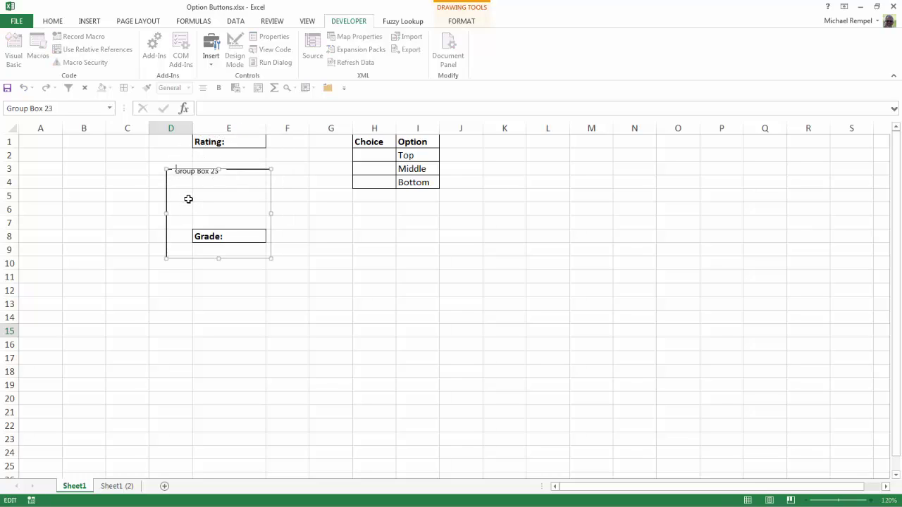
key(Delete)
key(Delete)
key(Delete)
key(Delete)
key(Delete)
key(Delete)
key(Delete)
key(Delete)
key(Delete)
key(Delete)
key(Delete)
key(Delete)
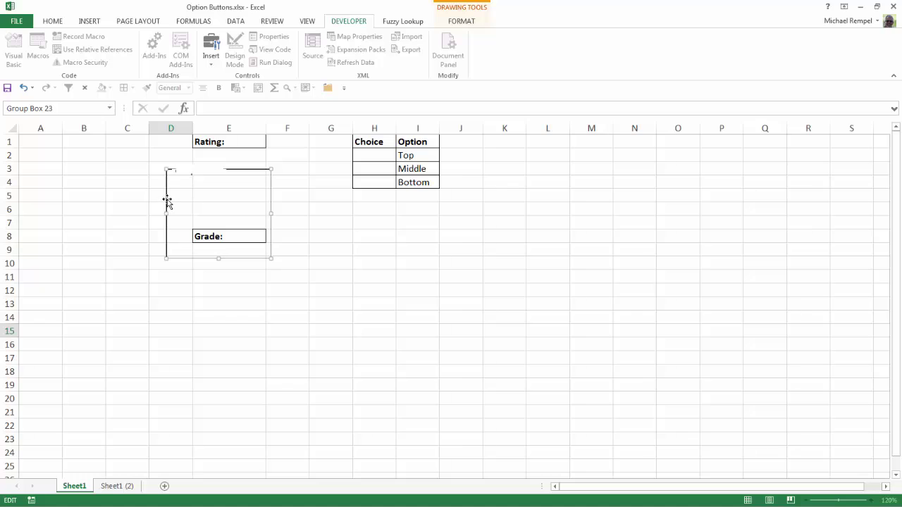
click(94, 219)
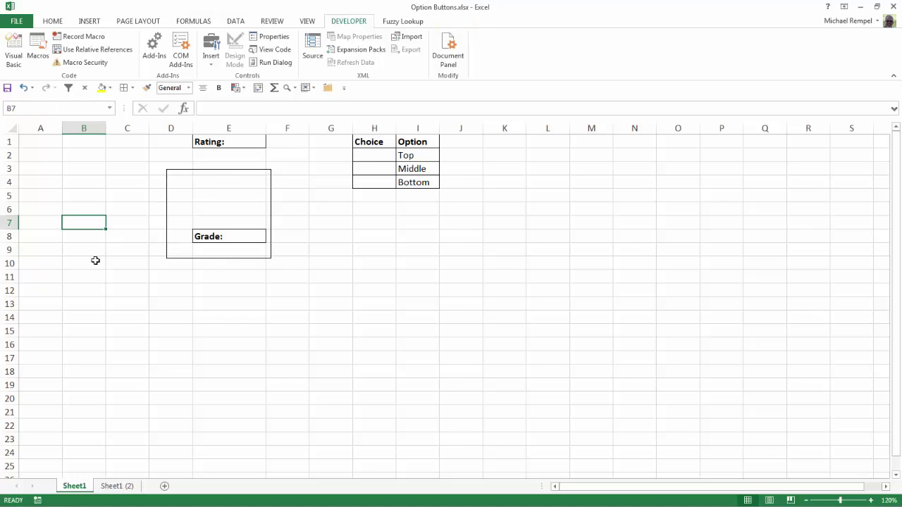
right_click(167, 194)
key(Escape)
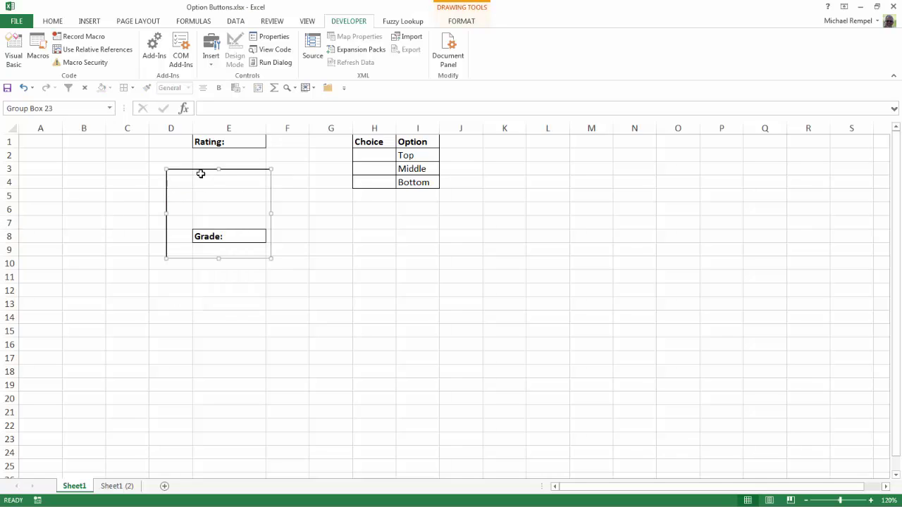
drag(196, 172, 205, 139)
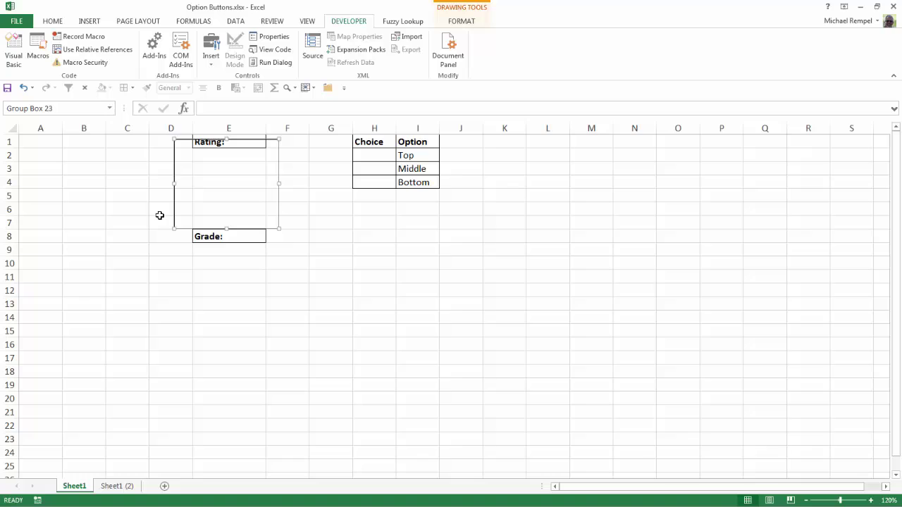
Draw an option button in E2 below Rating: and relabel it Poor.
click(123, 187)
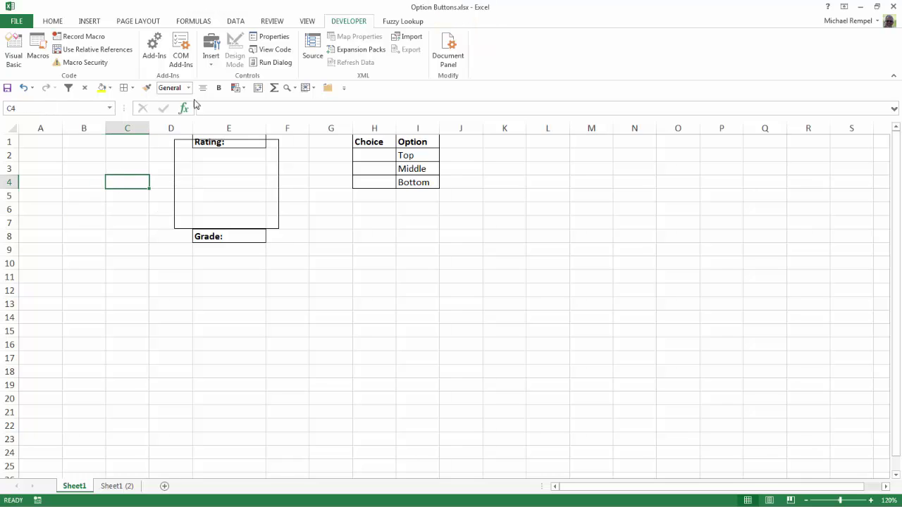
click(211, 63)
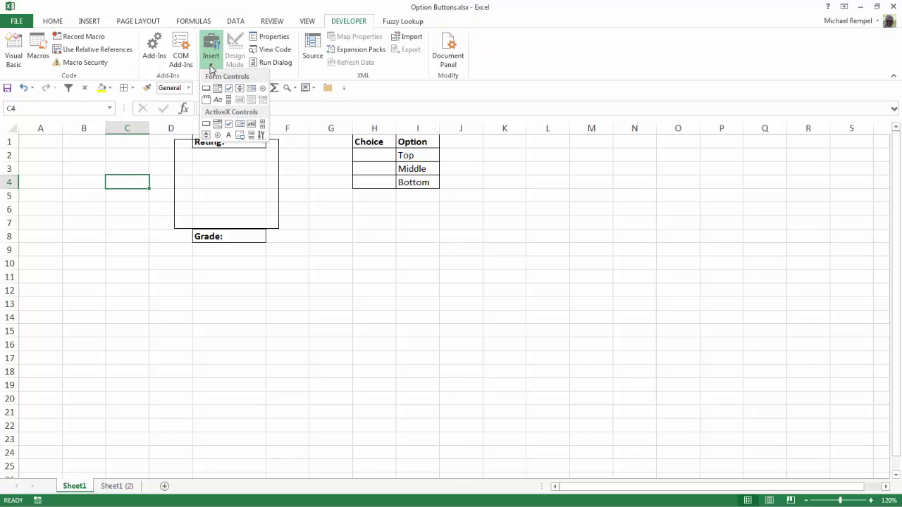
click(262, 88)
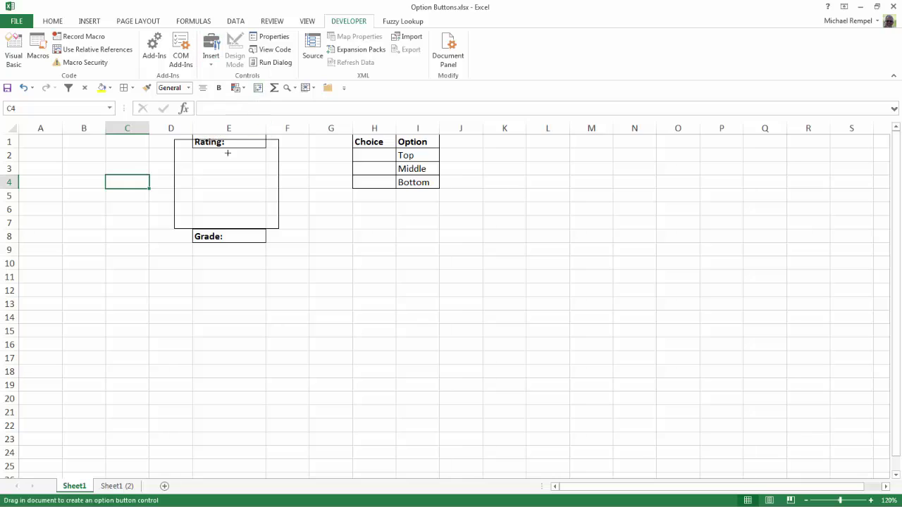
mouse_move(203, 149)
mouse_down()
mouse_move(226, 165)
mouse_move(257, 147)
mouse_move(262, 165)
mouse_move(229, 161)
mouse_up()
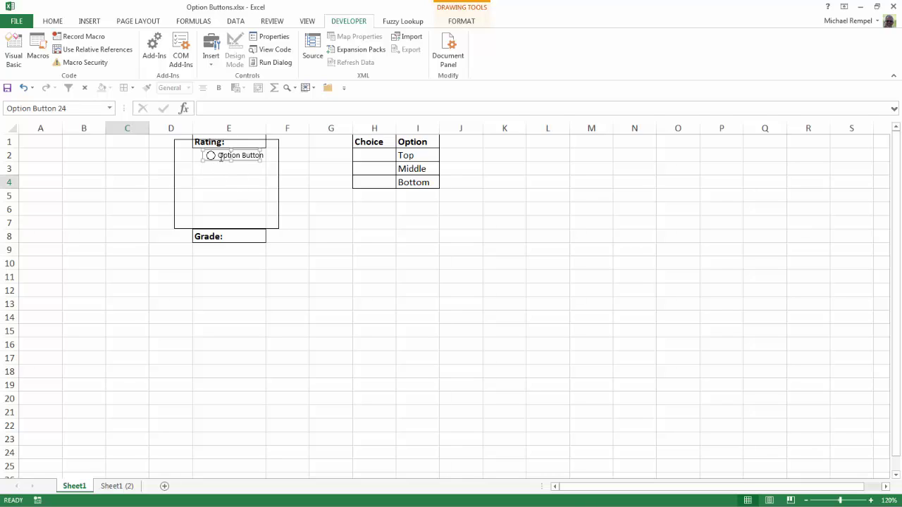
click(220, 156)
key(Delete)
key(Delete)
key(Delete)
key(Delete)
key(Delete)
key(Delete)
key(Delete)
key(Delete)
key(Delete)
key(Delete)
key(Delete)
key(Delete)
key(Delete)
key(Delete)
key(Delete)
key(Delete)
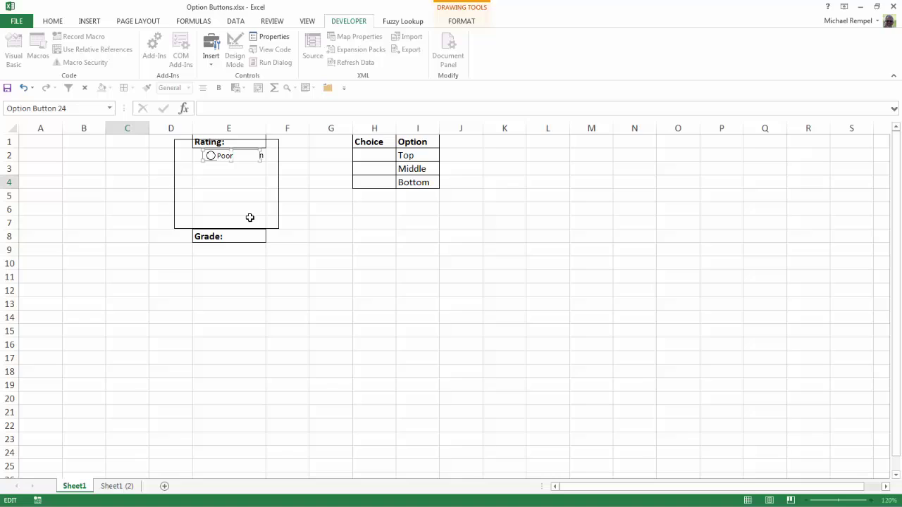
click(292, 208)
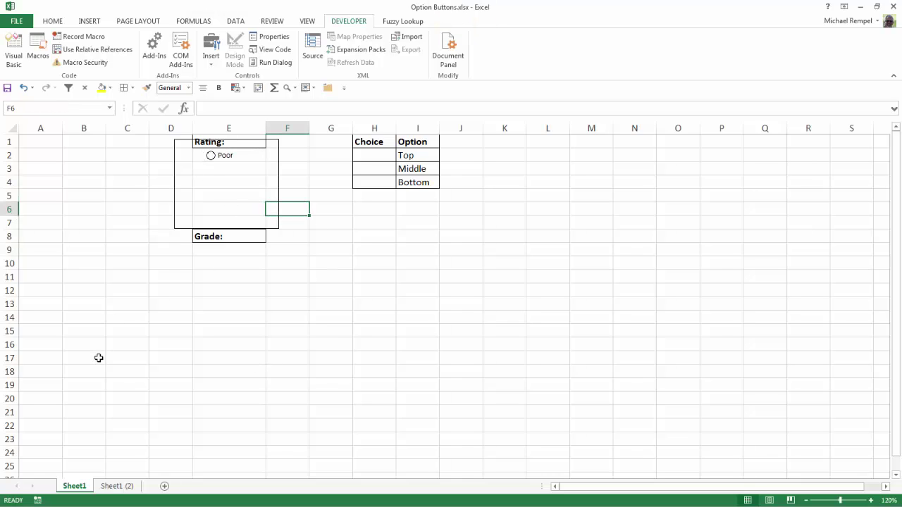
Copy the Poor option button and paste copies into E3, E4, E5 and E6.
right_click(221, 158)
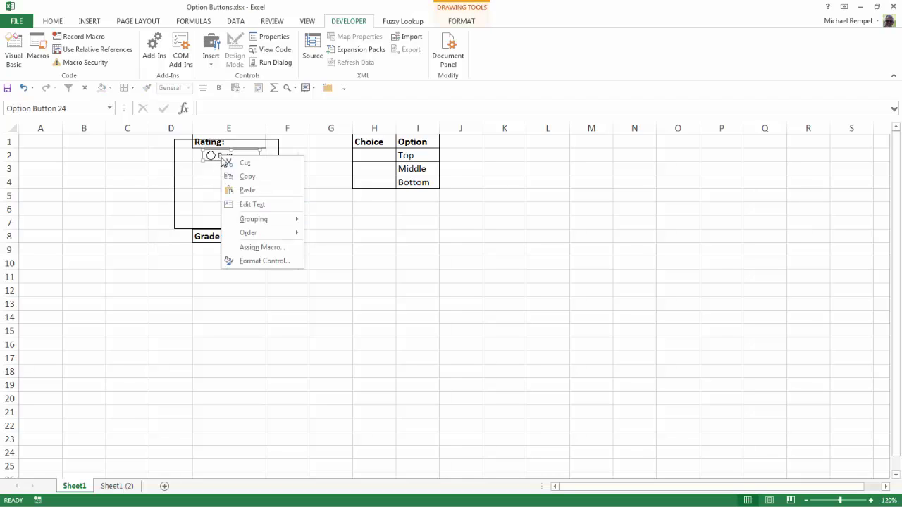
click(241, 177)
click(212, 169)
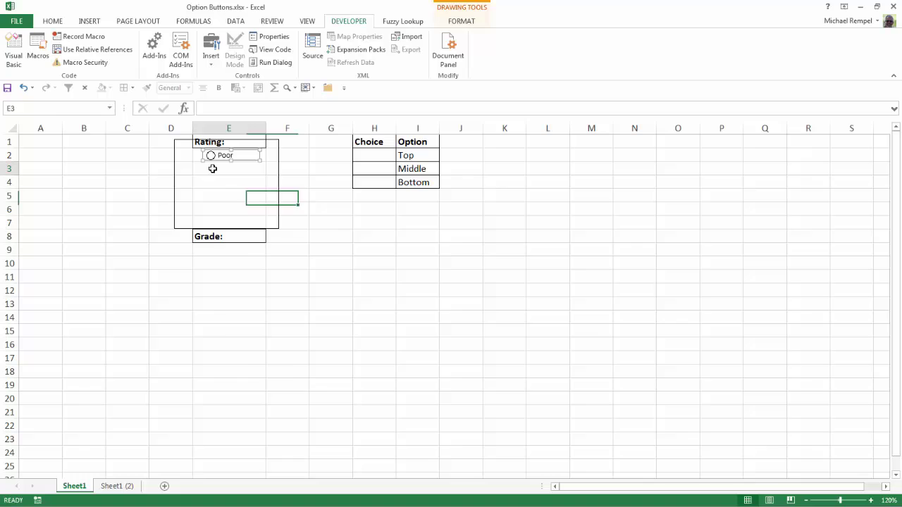
right_click(214, 170)
click(237, 220)
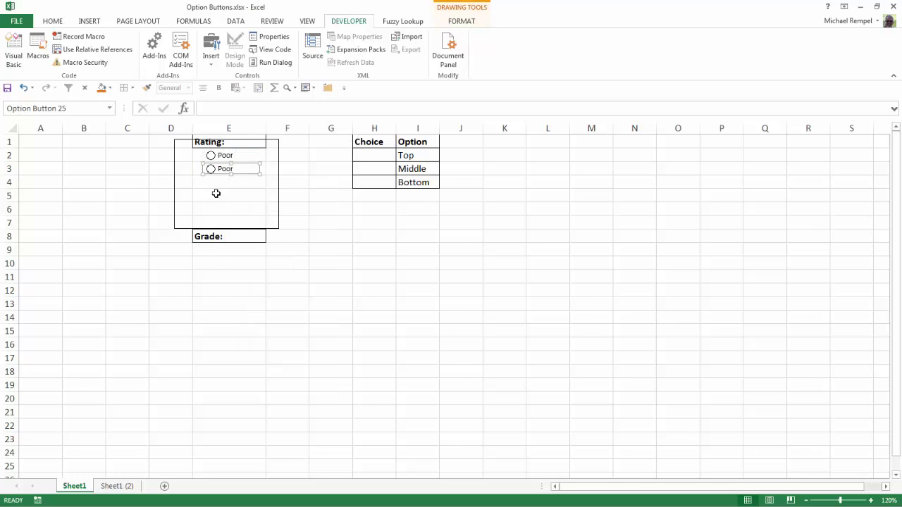
click(210, 181)
right_click(212, 181)
click(235, 228)
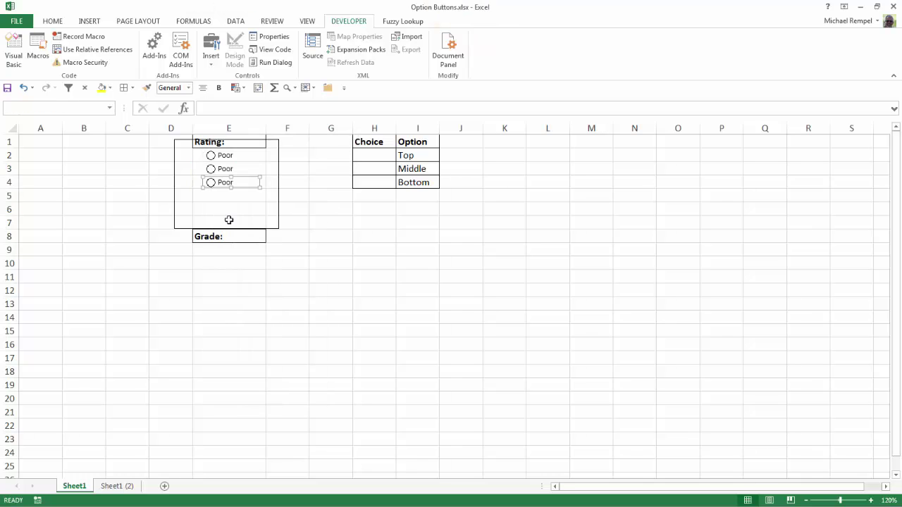
right_click(212, 193)
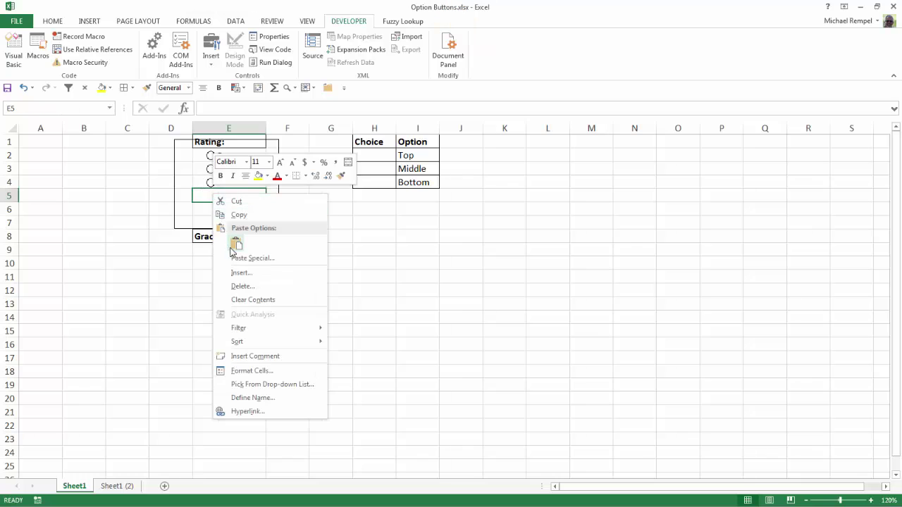
click(236, 244)
right_click(210, 208)
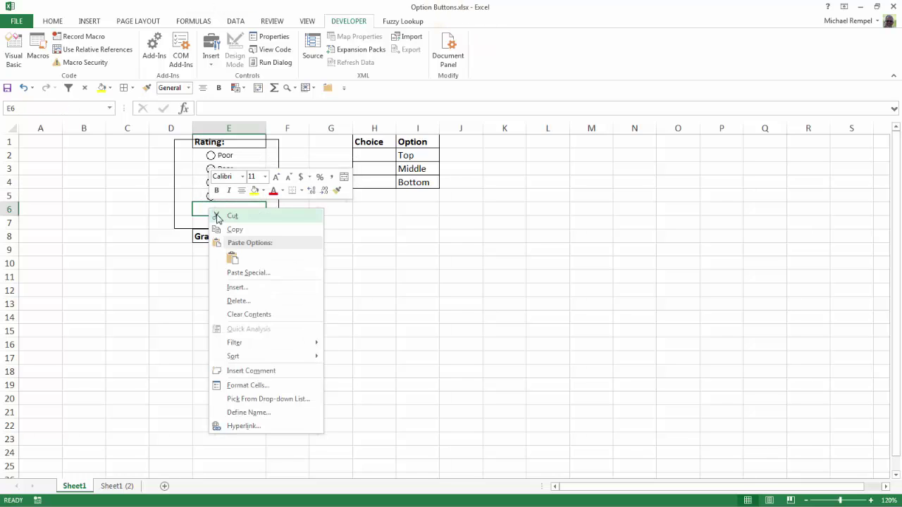
click(233, 260)
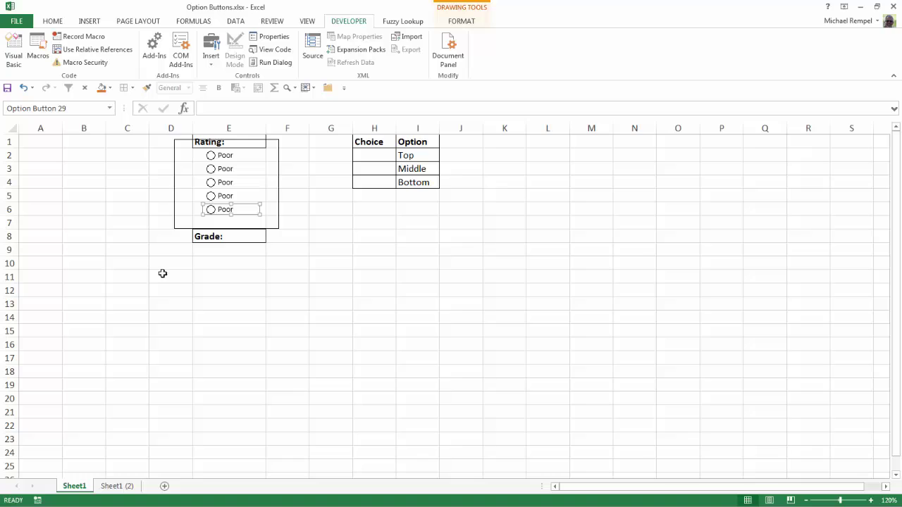
click(176, 272)
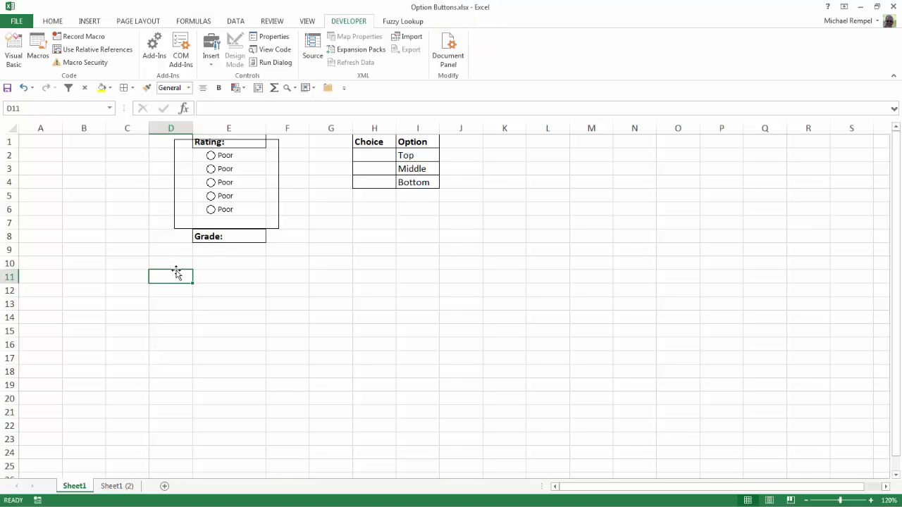
Relabel the second and third option buttons Average and Good.
right_click(222, 166)
click(248, 215)
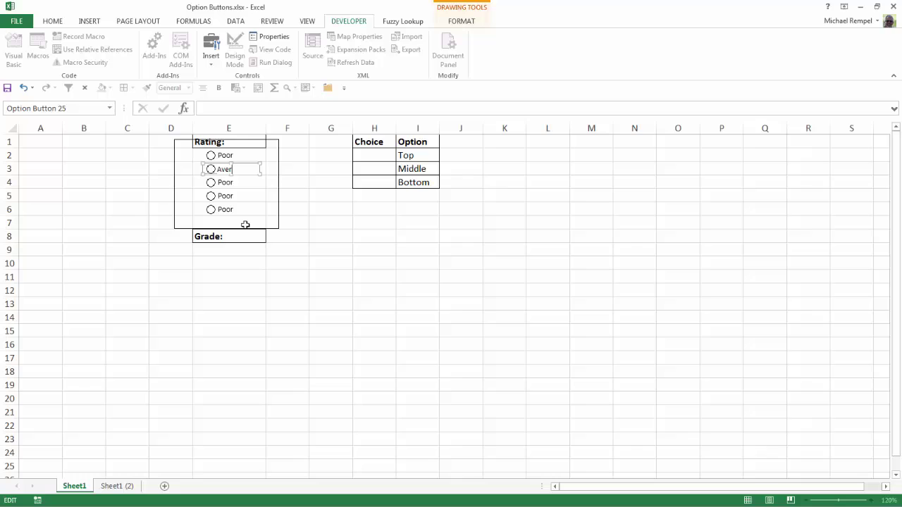
text(Average)
click(294, 211)
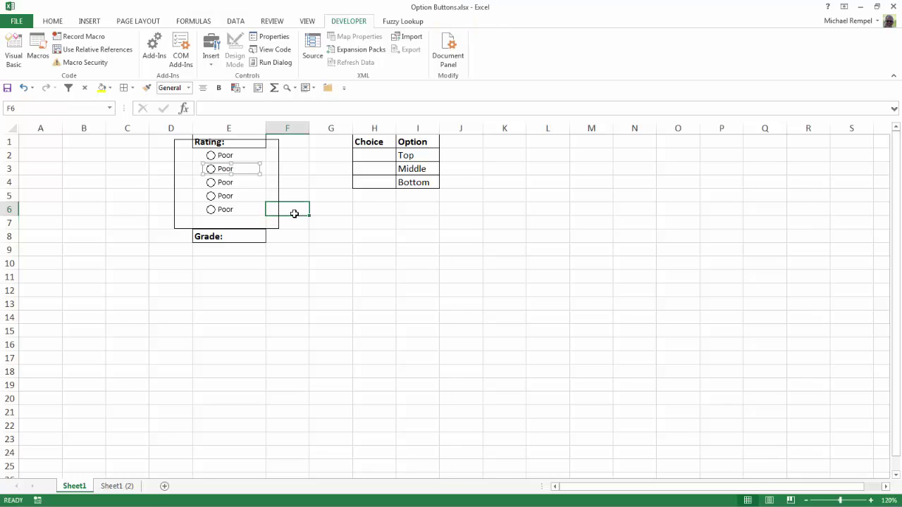
right_click(227, 186)
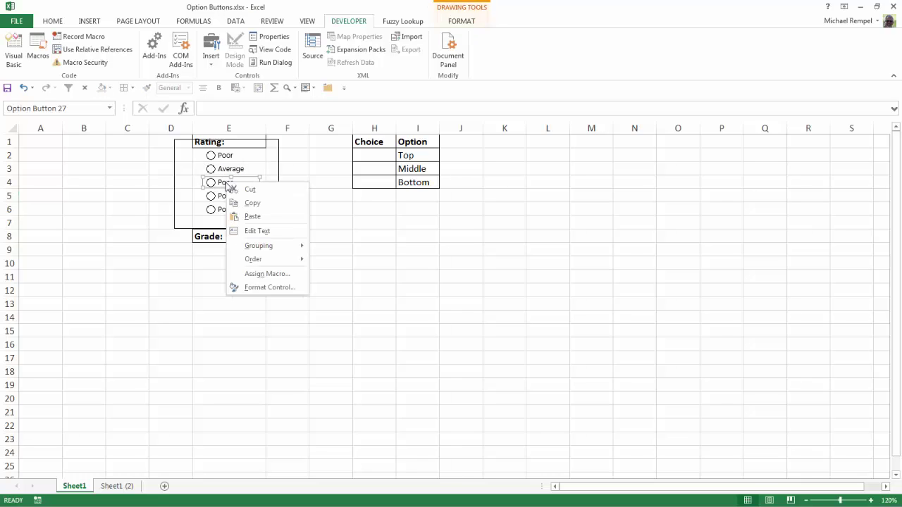
click(245, 232)
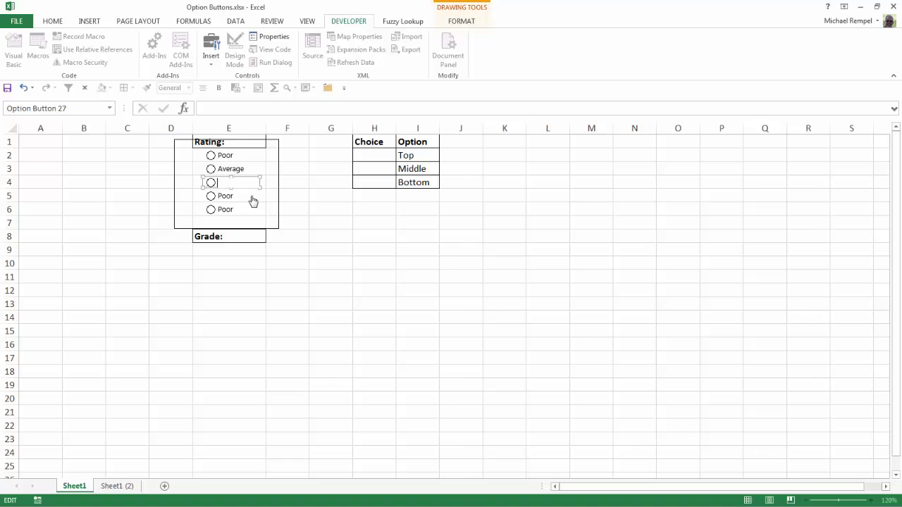
text(Good)
click(237, 289)
Relabel the row-5 and row-6 option buttons Very Good and Excellent.
right_click(224, 197)
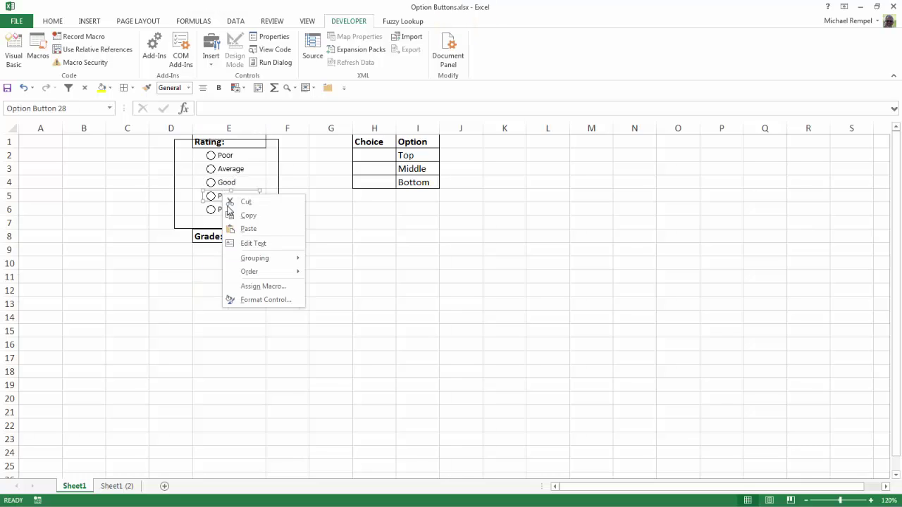
click(252, 243)
key(Delete)
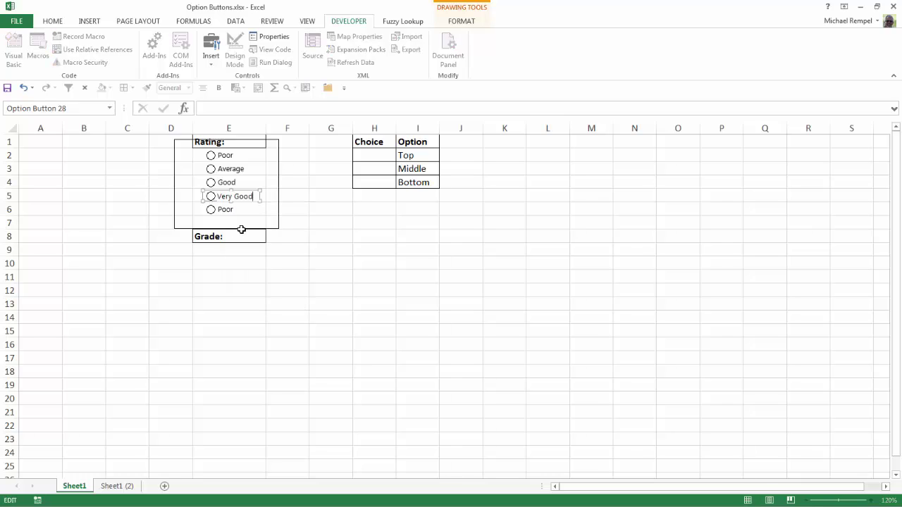
click(314, 303)
right_click(226, 210)
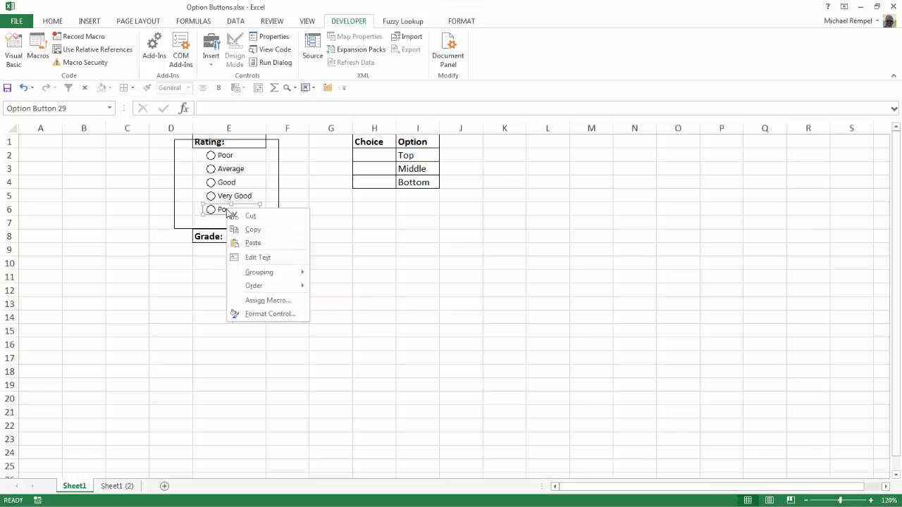
click(251, 258)
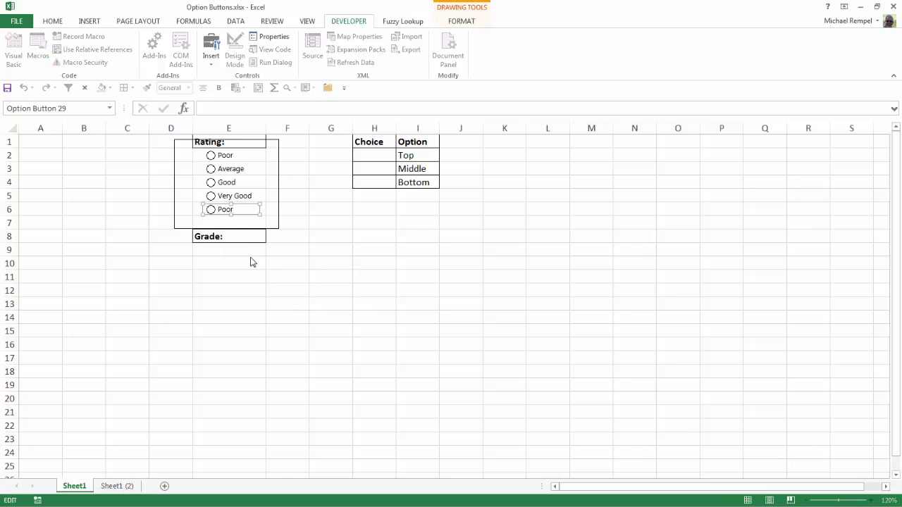
key(Delete)
click(330, 261)
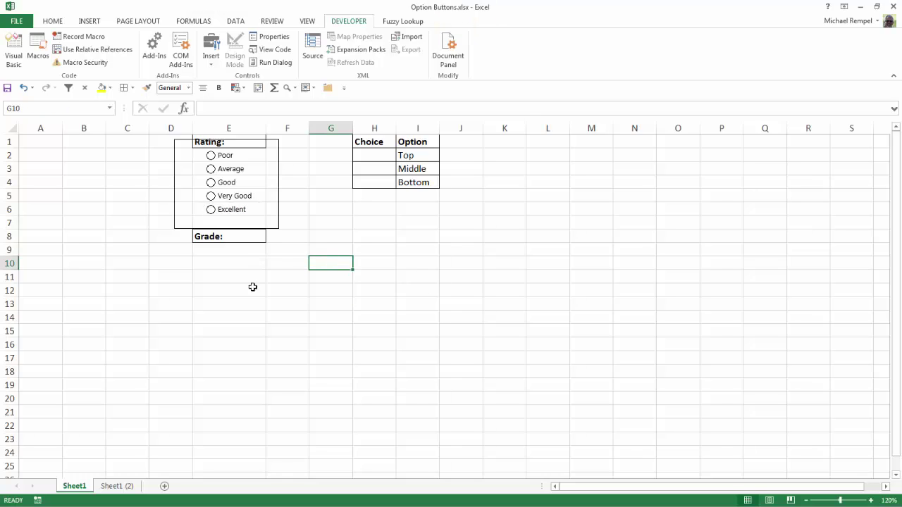
Move and widen the Poor and Average option buttons so their left edges align under Rating.
right_click(224, 155)
key(Escape)
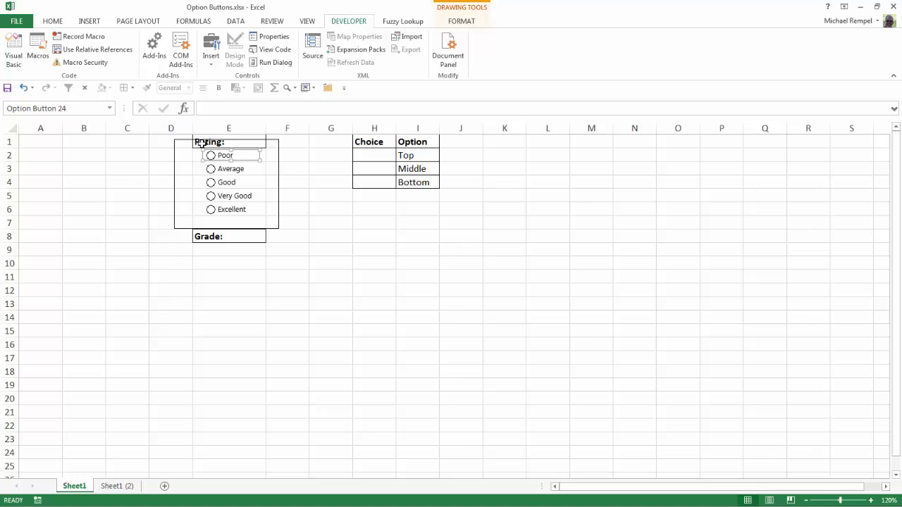
drag(208, 153, 198, 149)
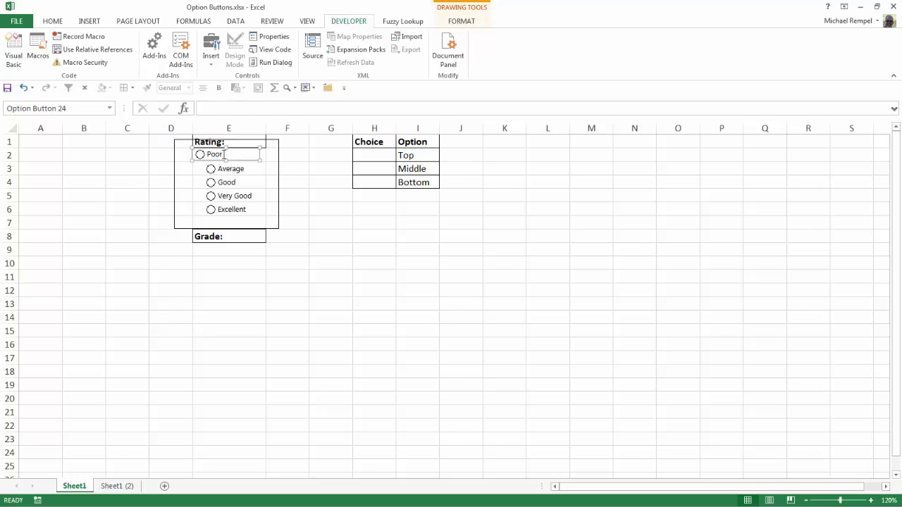
drag(259, 161, 265, 162)
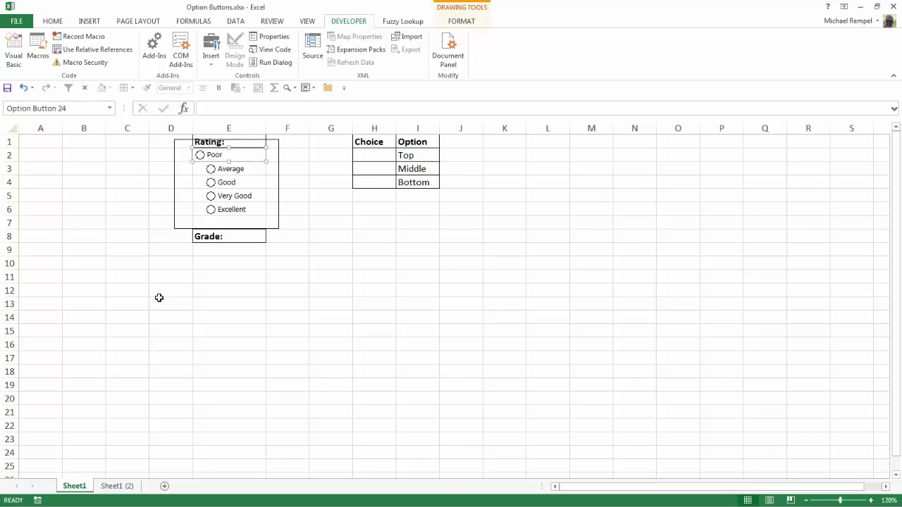
click(181, 290)
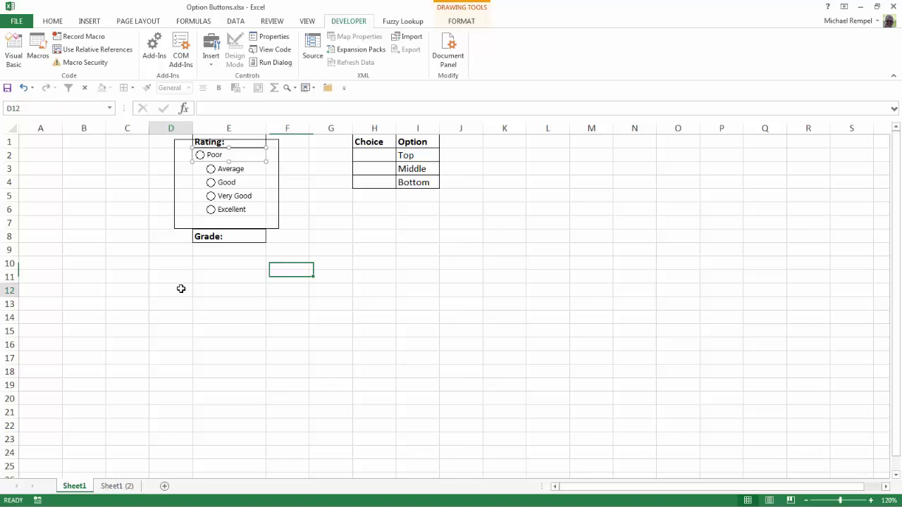
right_click(223, 173)
key(Escape)
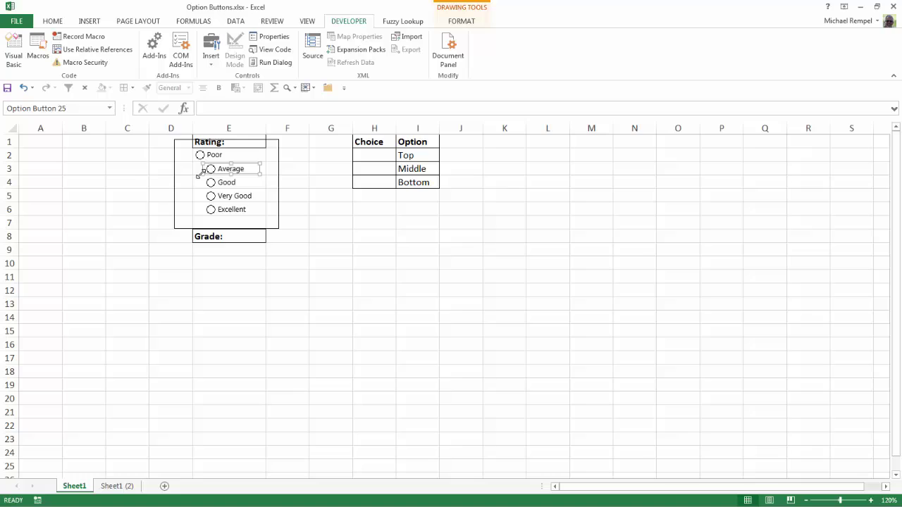
mouse_move(200, 174)
mouse_down()
mouse_move(197, 155)
mouse_move(192, 175)
mouse_up()
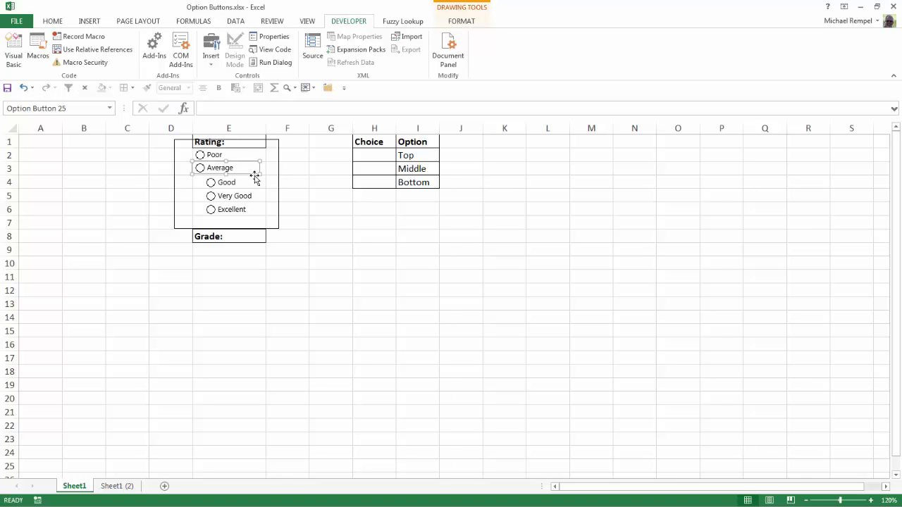
drag(260, 174, 266, 175)
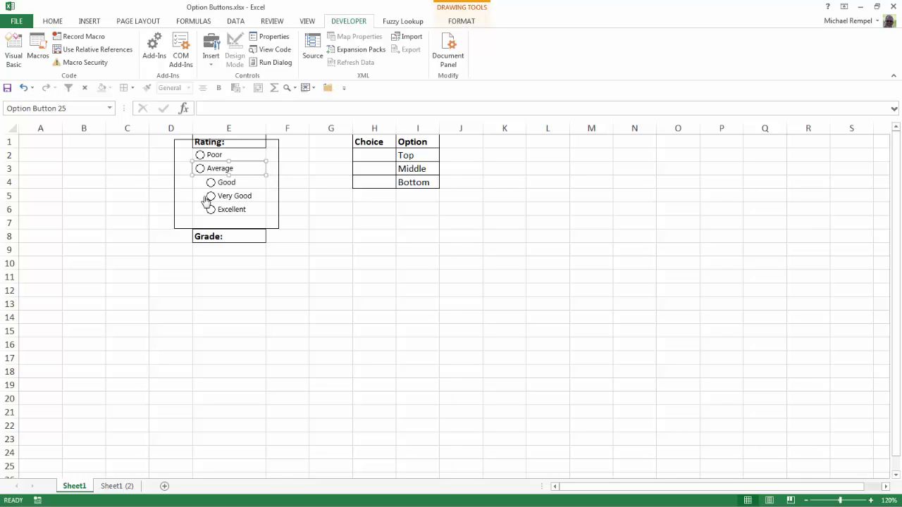
click(193, 277)
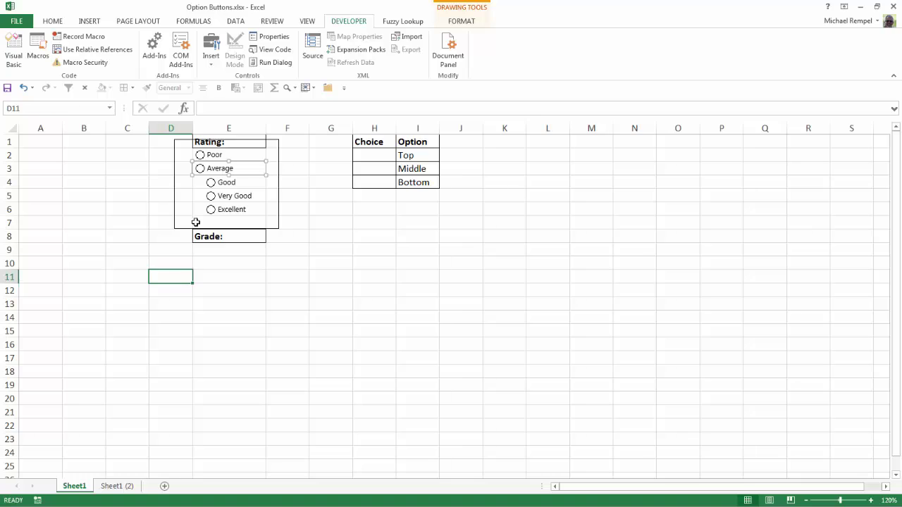
Shift the Good and Very Good option buttons left to line up with the others.
right_click(222, 182)
key(Escape)
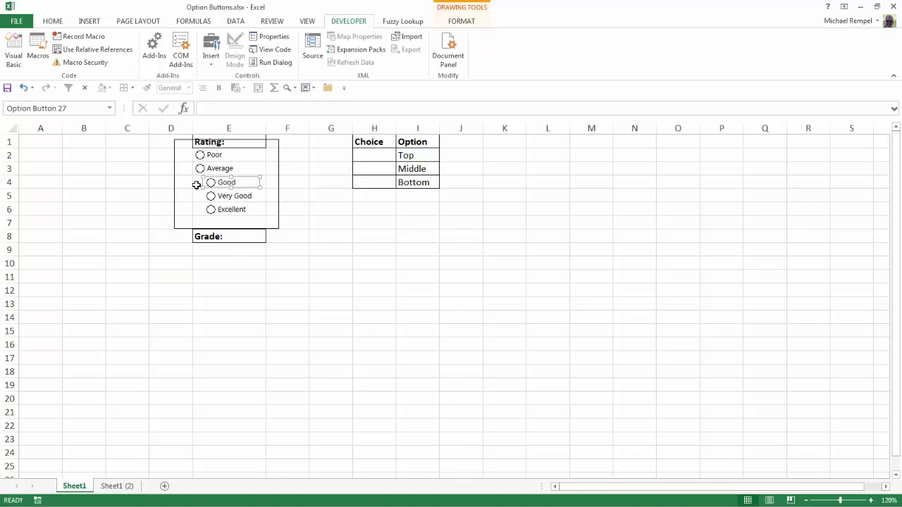
drag(200, 173, 191, 172)
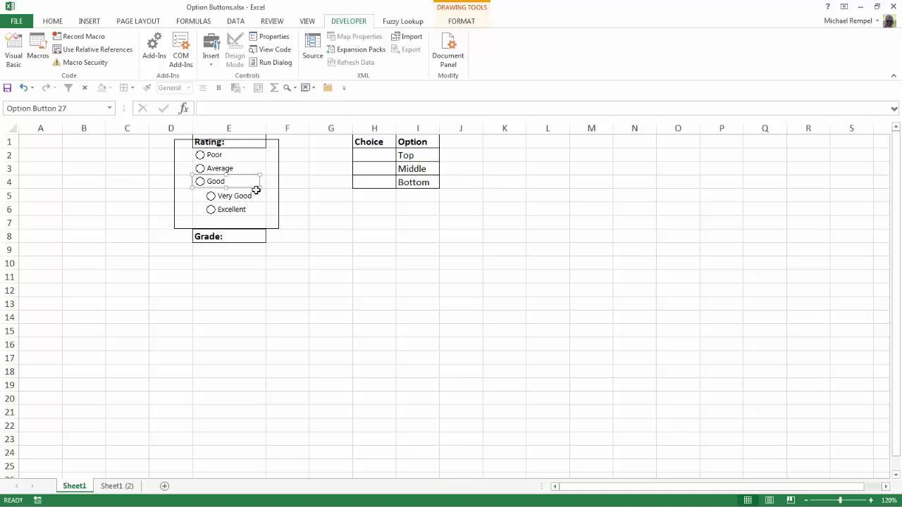
click(227, 291)
right_click(225, 195)
key(Escape)
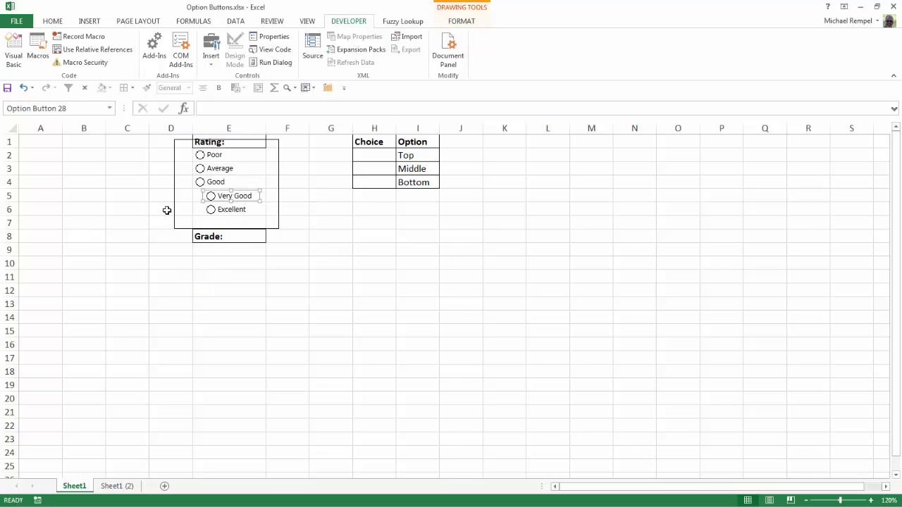
key(alt)
drag(203, 191, 192, 188)
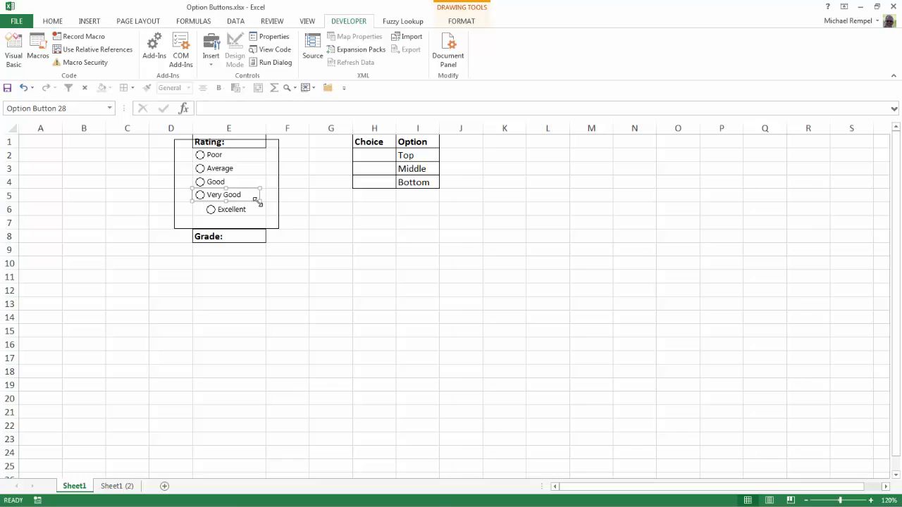
click(219, 275)
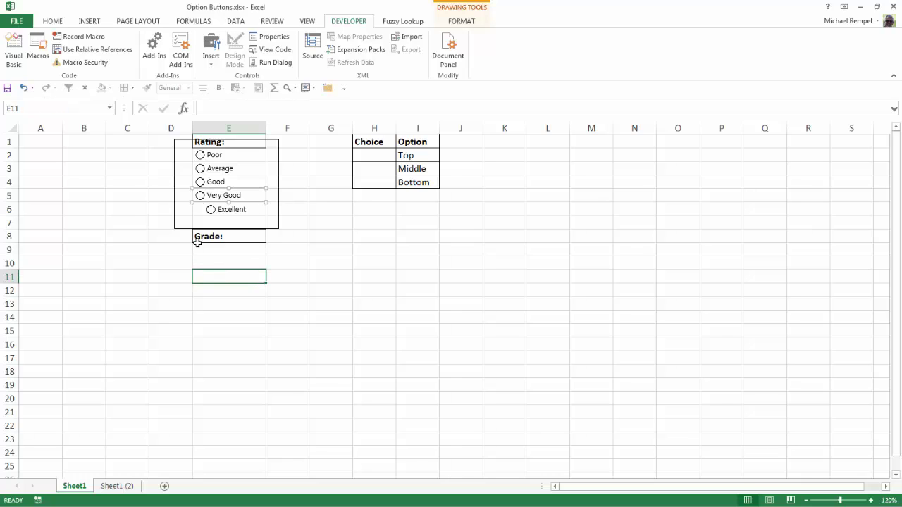
Align the Excellent option button's left edge and width with the other Rating options.
right_click(224, 213)
key(Escape)
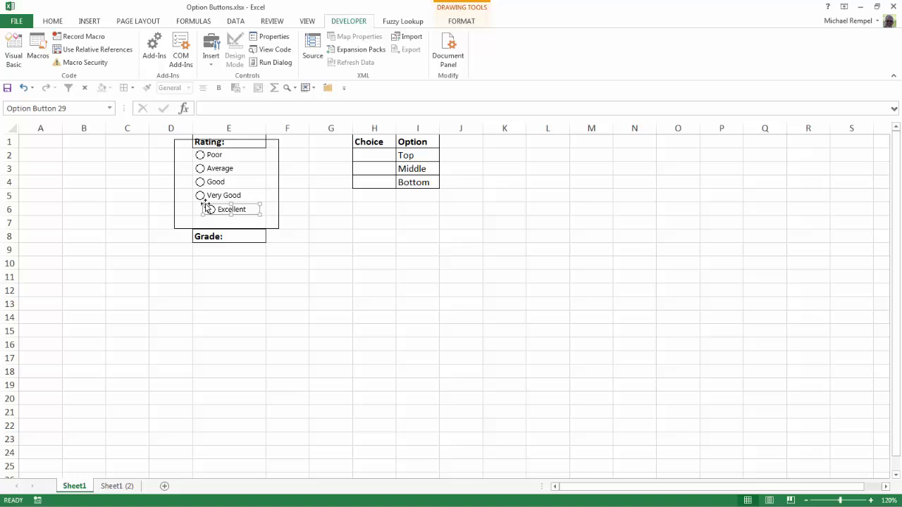
drag(201, 202, 192, 202)
key(alt)
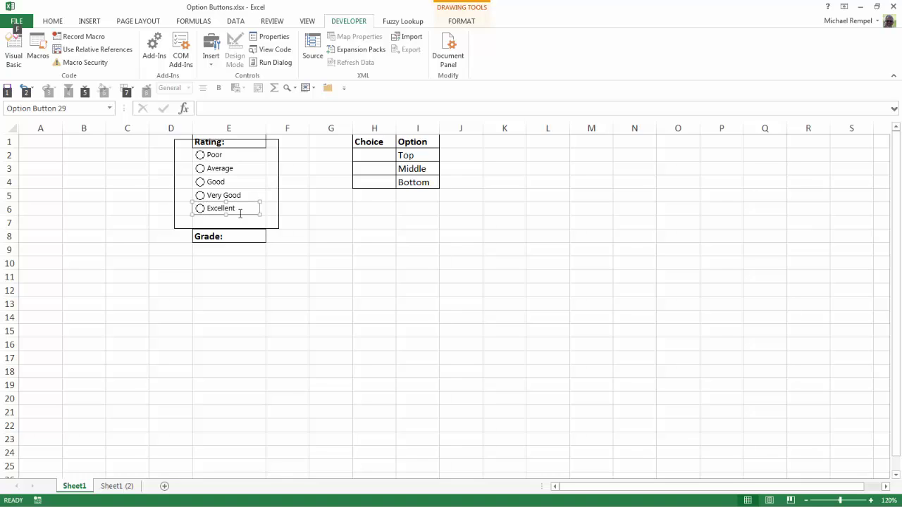
drag(261, 213, 262, 213)
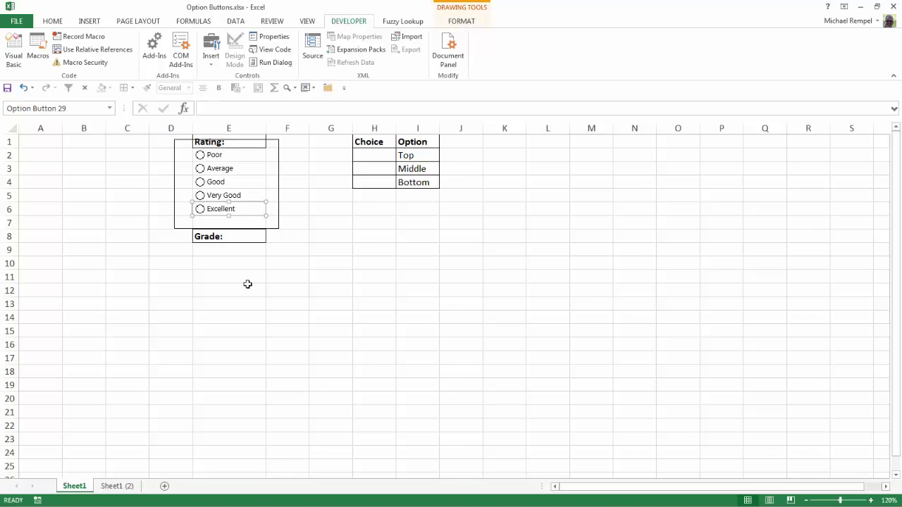
click(244, 290)
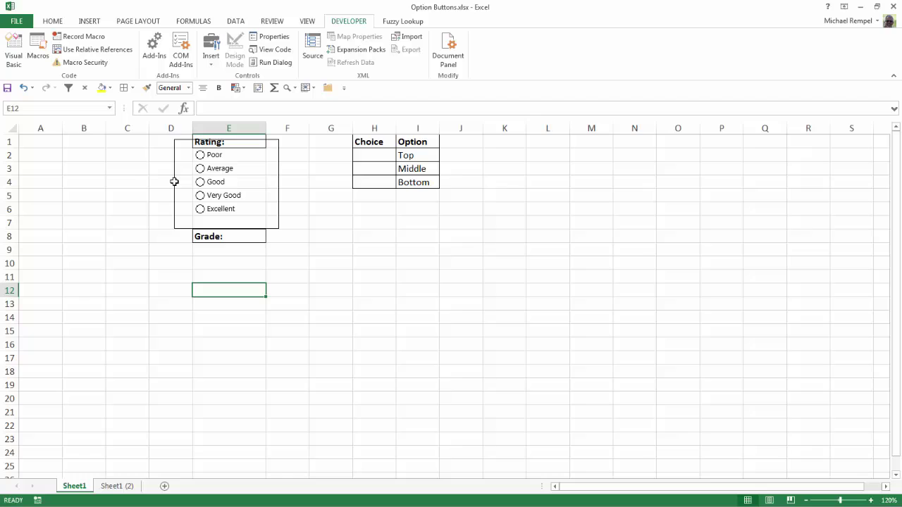
Shrink the Rating group box inward so it fits snugly around the five options.
right_click(174, 182)
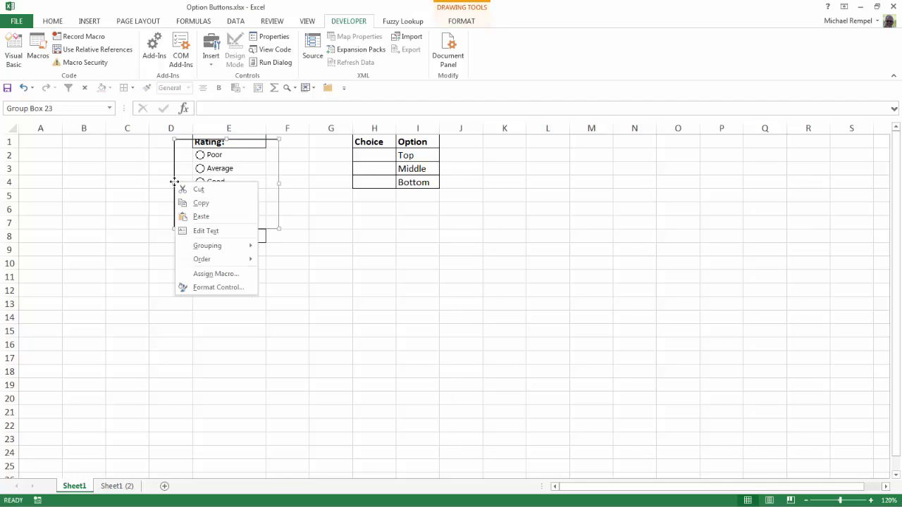
key(Escape)
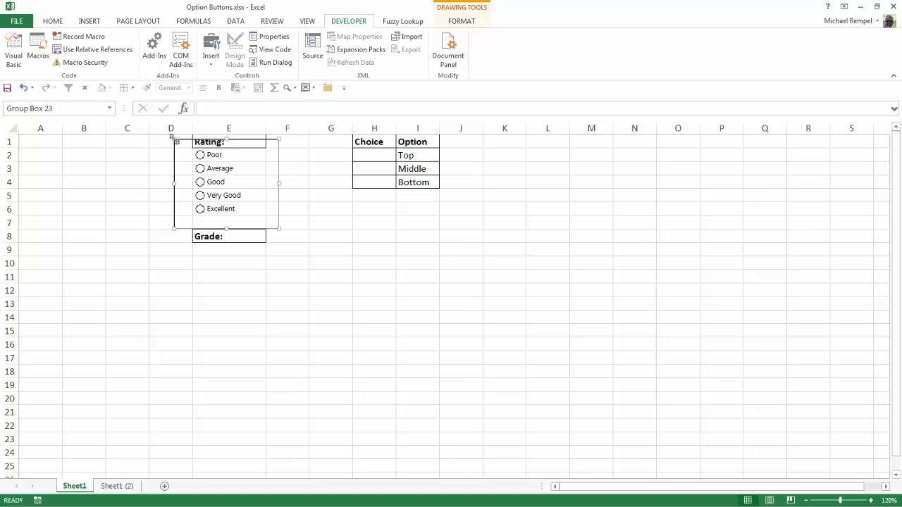
drag(172, 136, 192, 146)
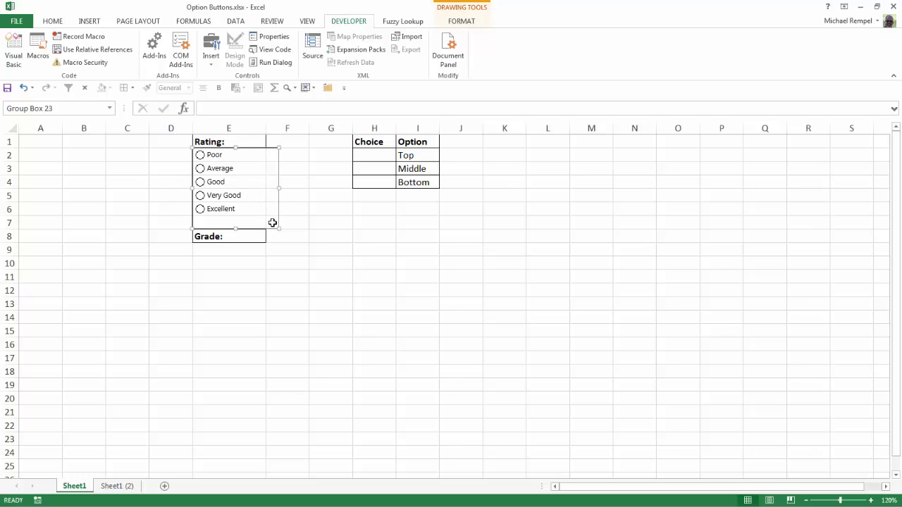
drag(280, 229, 266, 215)
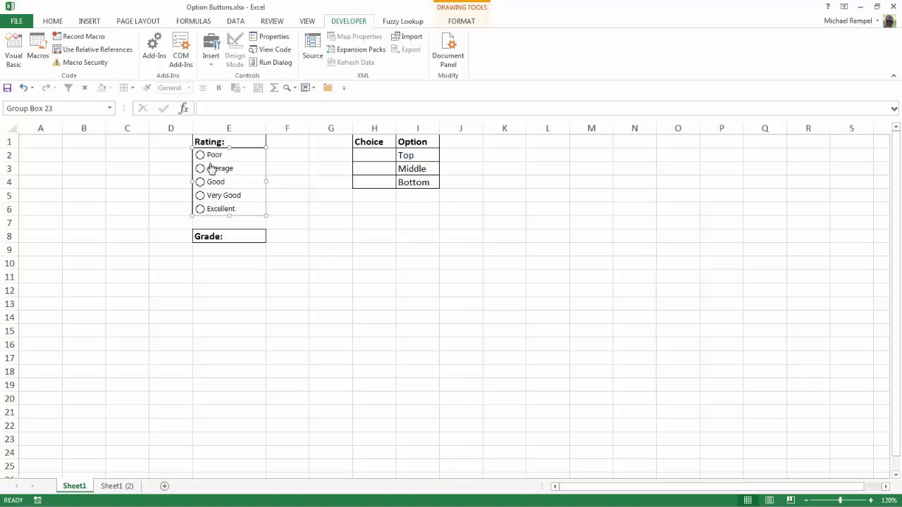
click(143, 183)
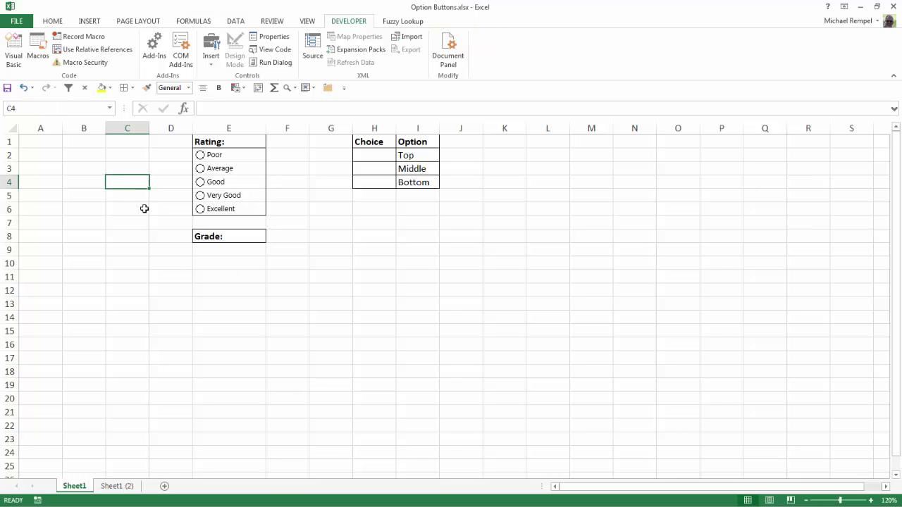
Test the Rating options by choosing each in turn, ending with Very Good selected.
click(201, 156)
click(200, 169)
click(200, 182)
click(200, 196)
click(200, 210)
click(201, 156)
click(200, 169)
click(201, 182)
click(200, 196)
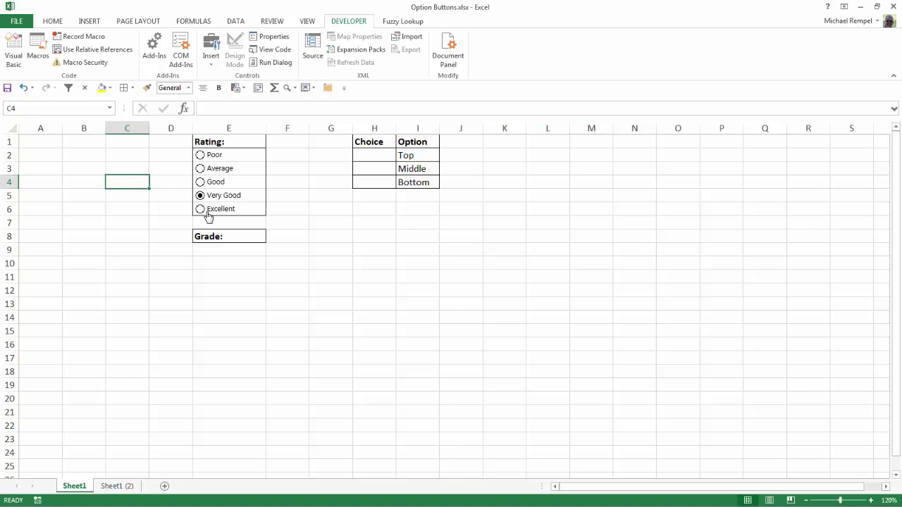
click(139, 238)
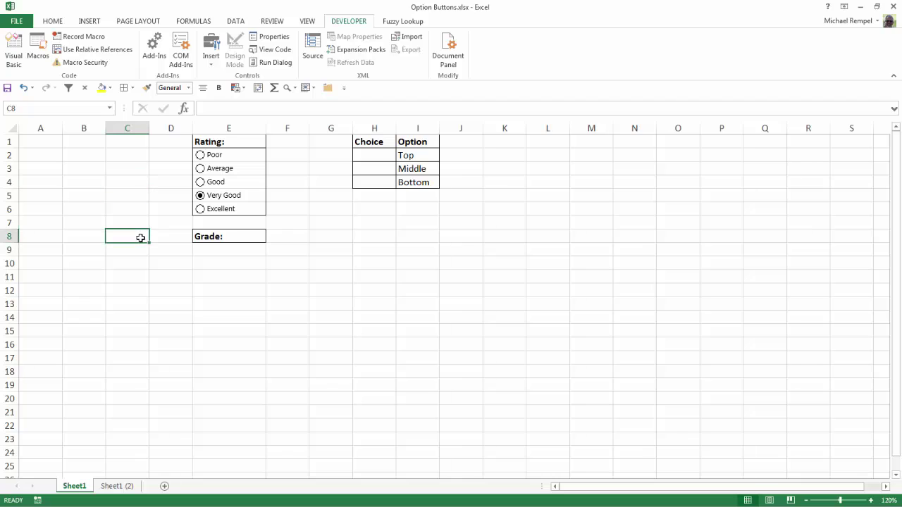
Link the Rating option buttons to cell $F$1 through Format Control.
right_click(213, 158)
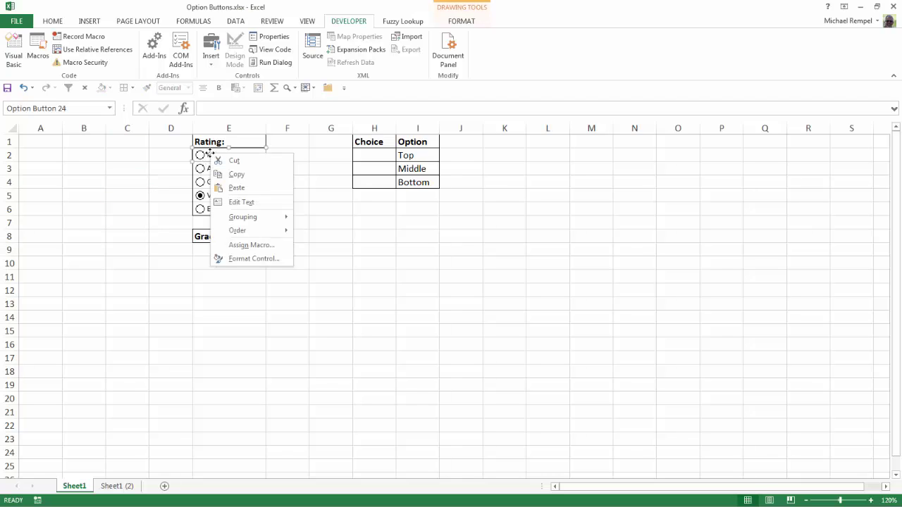
click(241, 260)
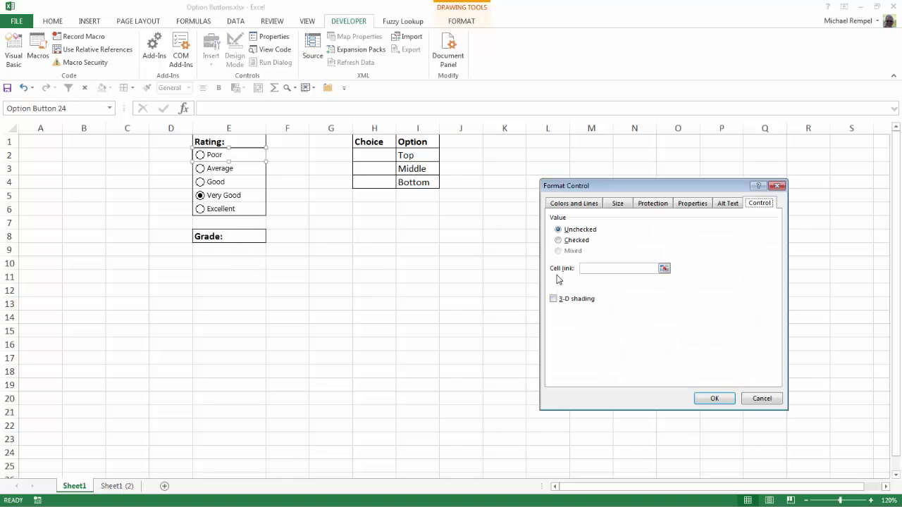
click(664, 269)
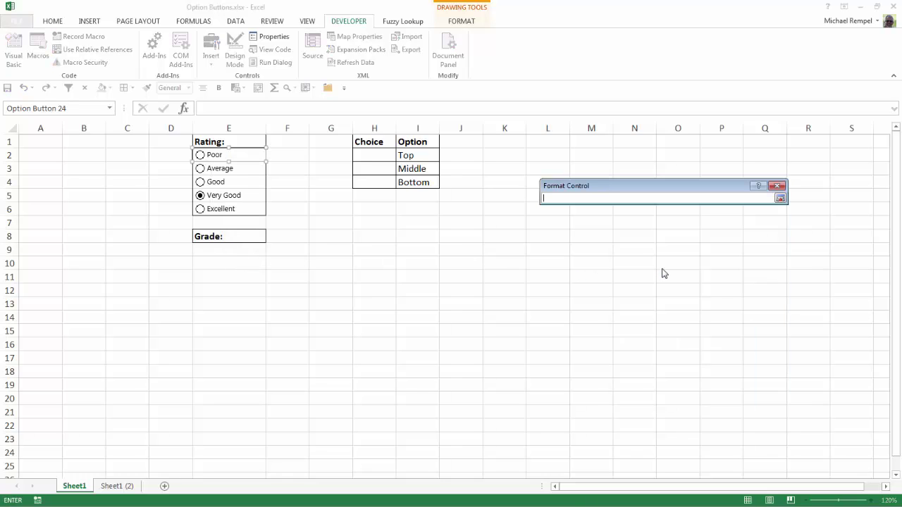
click(286, 142)
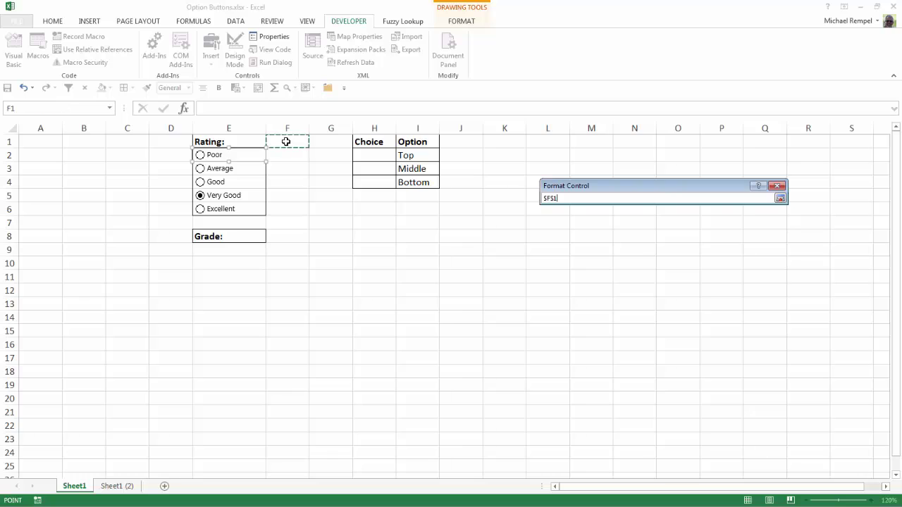
click(780, 198)
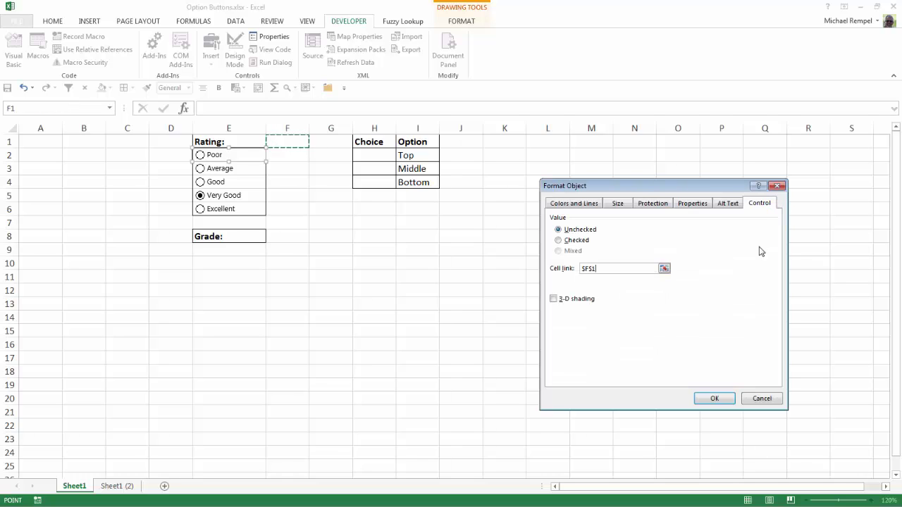
click(712, 399)
click(243, 332)
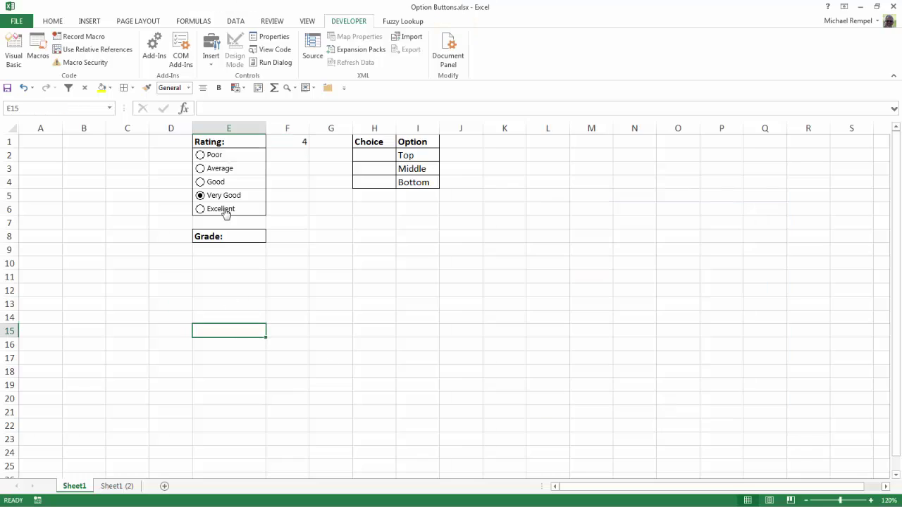
Test the link: Poor gives 1, Average 2, Excellent 5 in F1.
click(200, 155)
click(199, 168)
click(200, 210)
Draw a group box around the Grade heading and rows 8–13, then delete its caption.
click(83, 253)
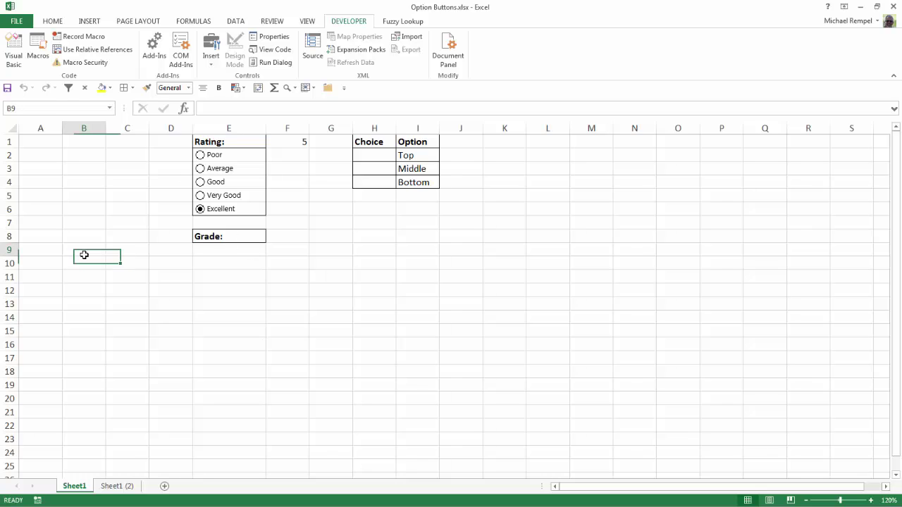
click(211, 55)
click(206, 99)
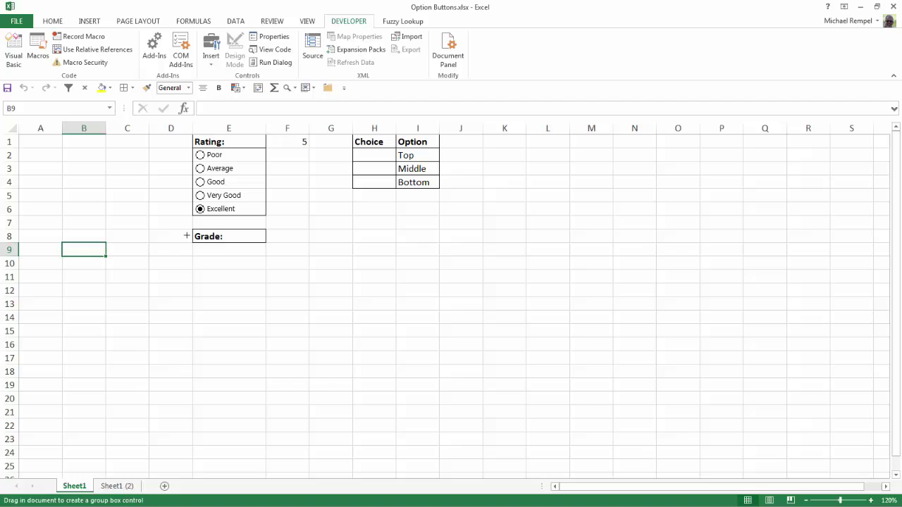
drag(183, 227, 277, 309)
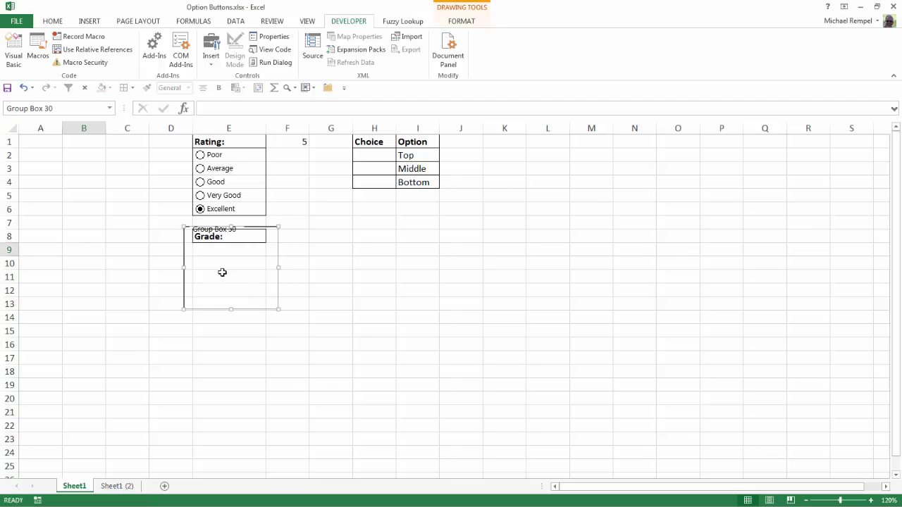
click(195, 231)
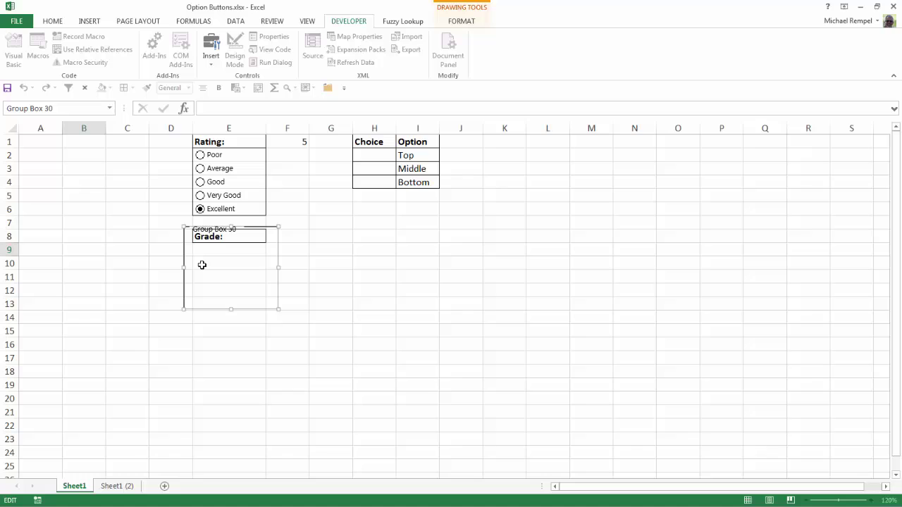
key(BackSpace)
key(BackSpace)
key(BackSpace)
key(BackSpace)
key(BackSpace)
key(BackSpace)
key(BackSpace)
key(BackSpace)
key(BackSpace)
key(BackSpace)
key(BackSpace)
key(BackSpace)
click(164, 250)
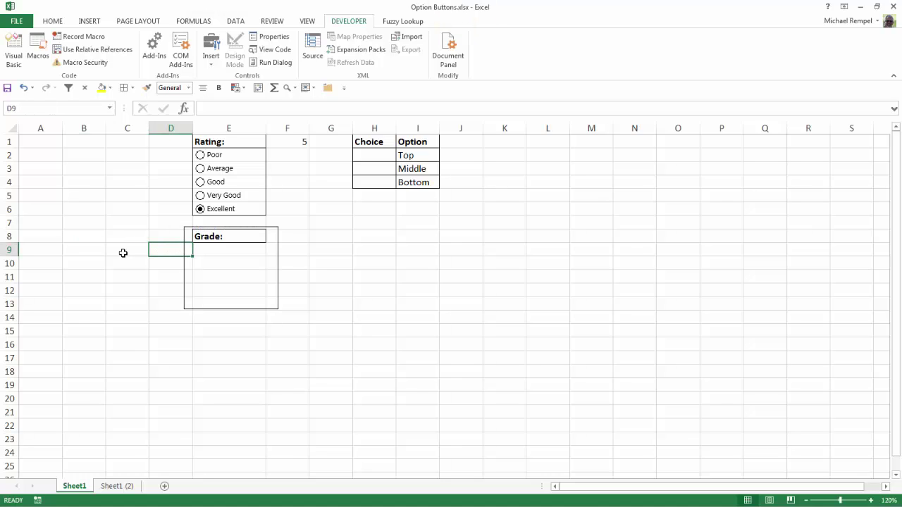
click(210, 60)
Draw an option button in E9 inside the Grade box and label it A.
click(261, 92)
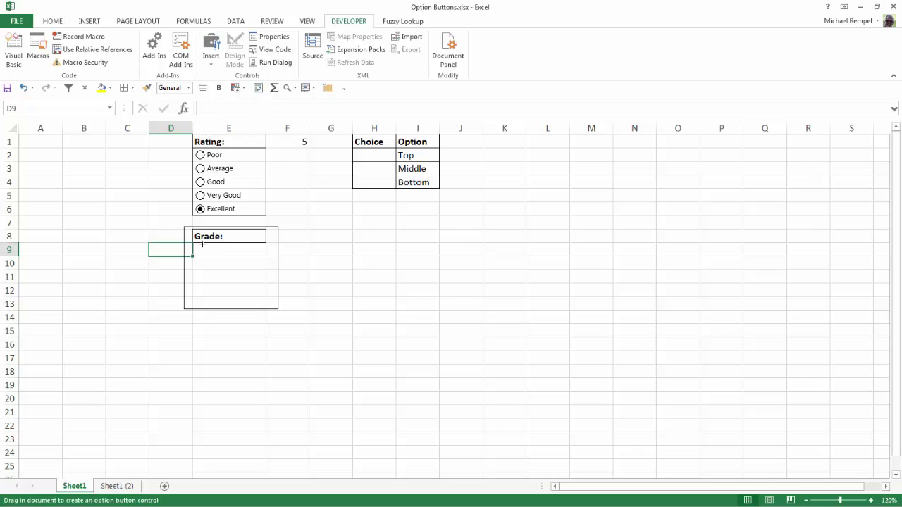
mouse_move(202, 243)
mouse_down()
mouse_move(244, 260)
mouse_move(251, 246)
mouse_move(228, 255)
mouse_up()
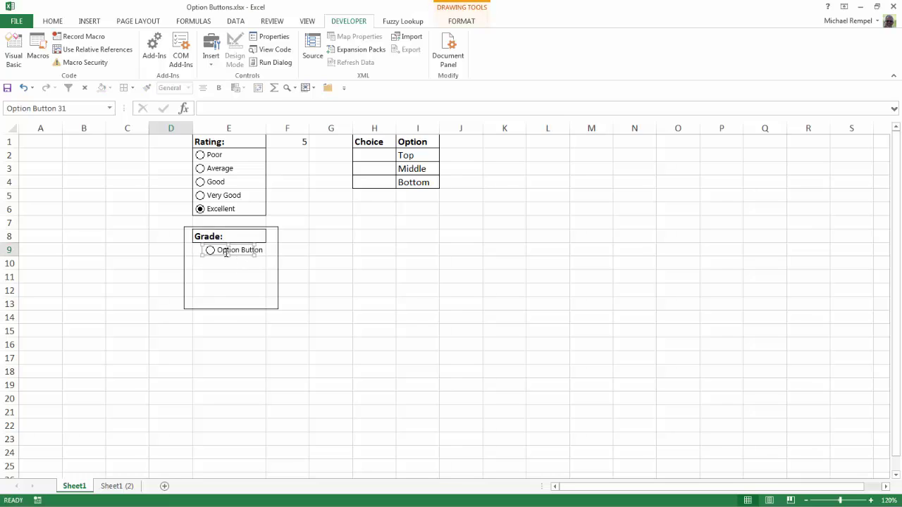
click(221, 250)
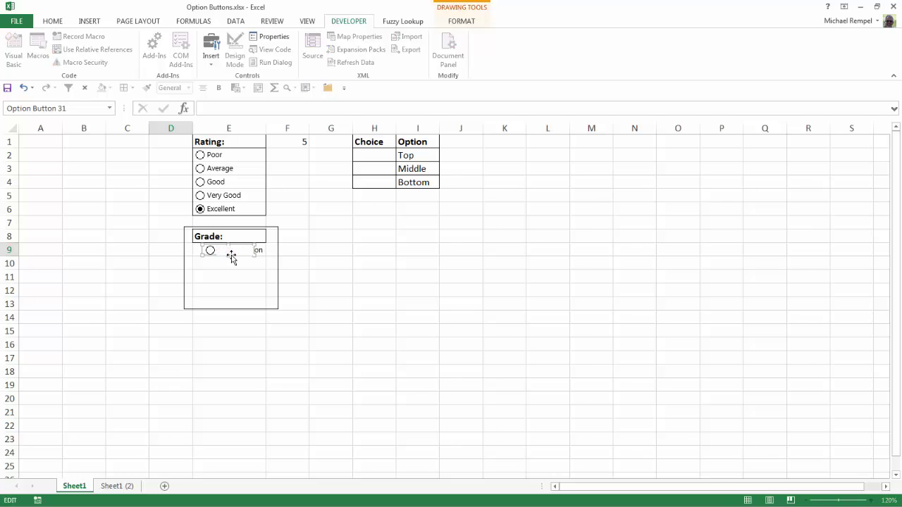
text(A)
click(353, 262)
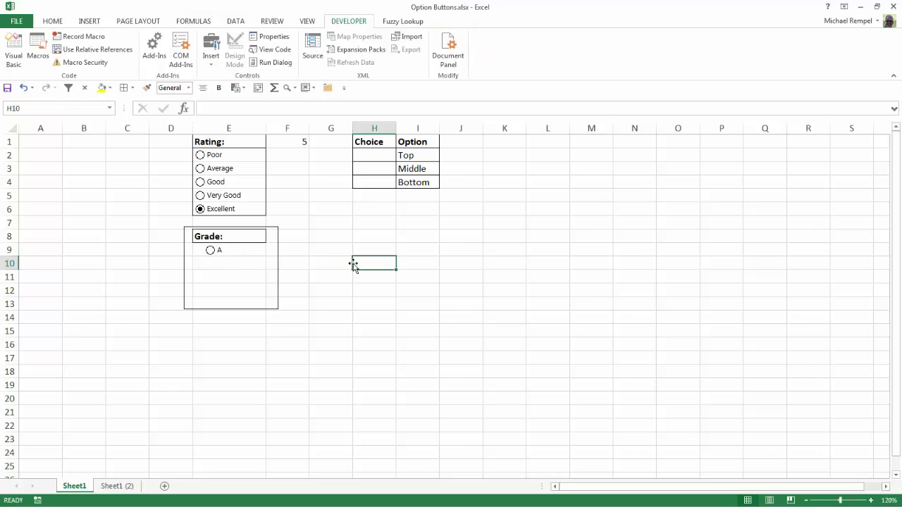
Copy the A option button and paste copies into E10, E11 and E12.
right_click(211, 255)
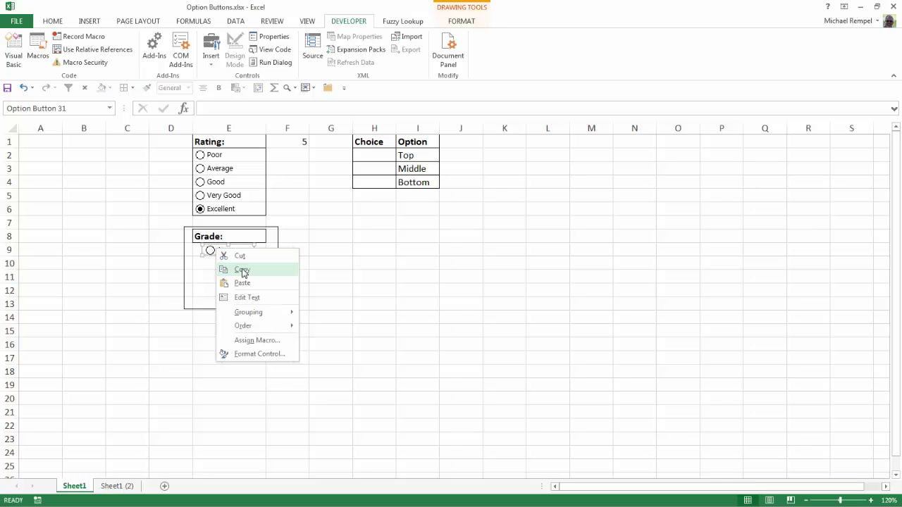
click(241, 269)
right_click(219, 262)
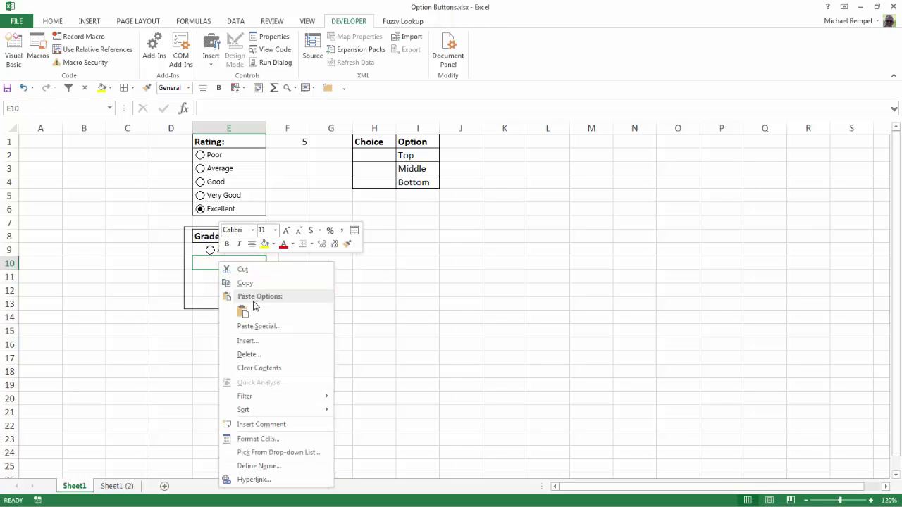
click(242, 313)
click(216, 276)
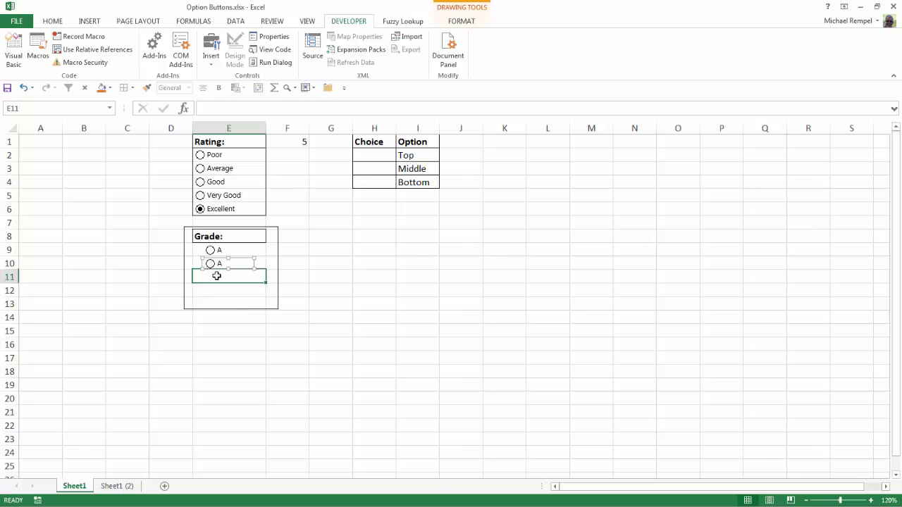
right_click(217, 277)
click(240, 326)
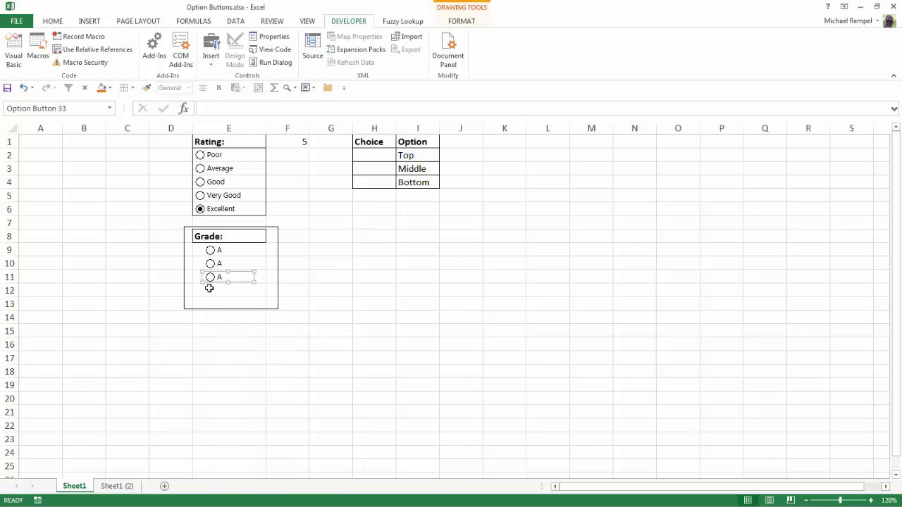
click(209, 289)
right_click(210, 290)
click(233, 114)
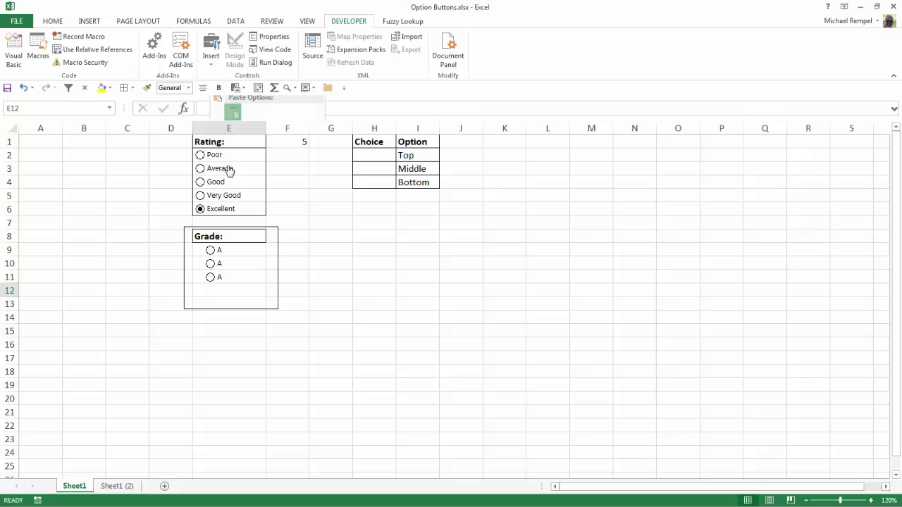
click(210, 300)
right_click(210, 301)
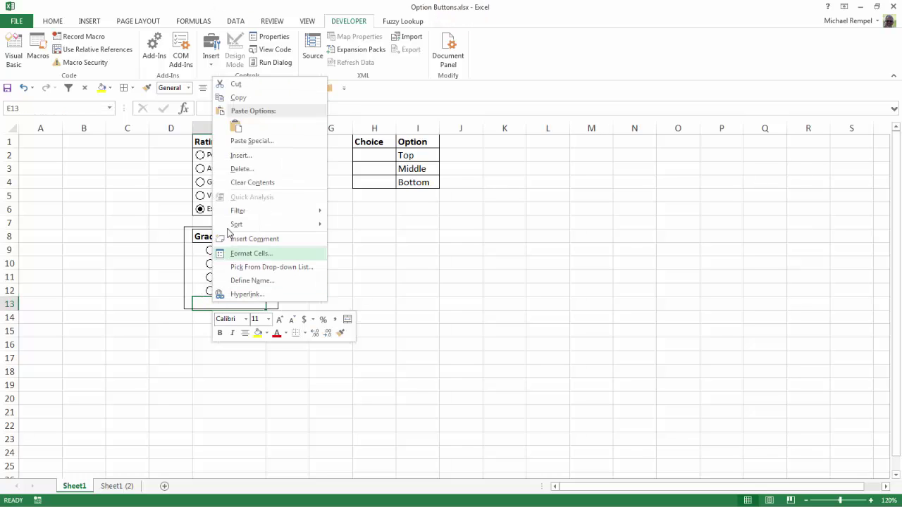
Paste the fifth option button into E13, then relabel rows 10 and 11 as B and C.
click(236, 125)
click(358, 239)
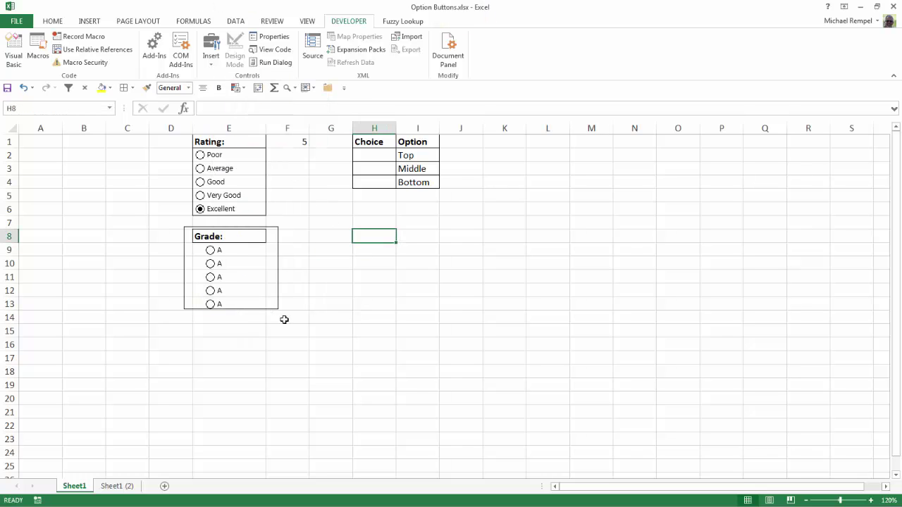
right_click(217, 265)
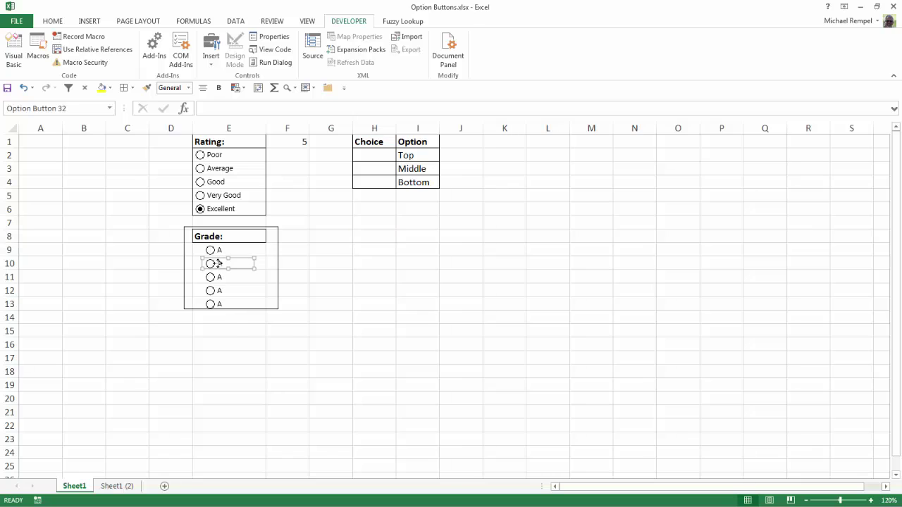
click(245, 312)
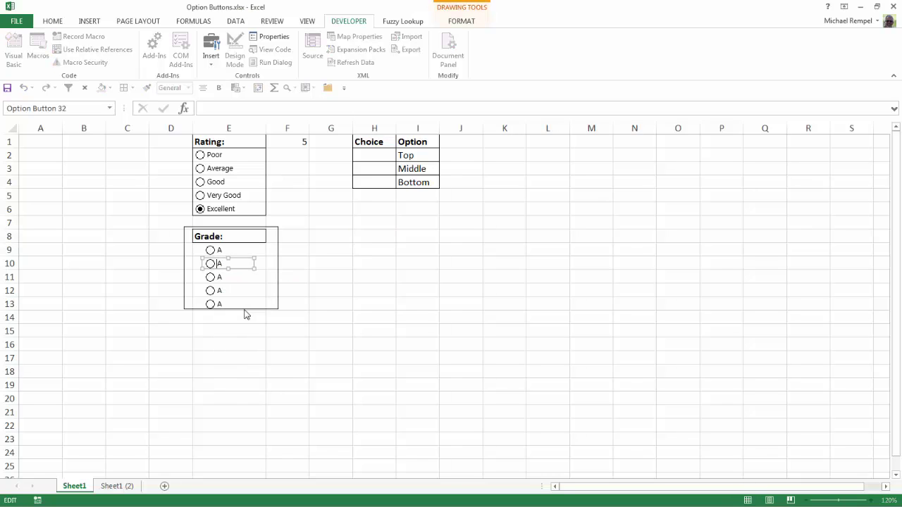
key(BackSpace)
text(B)
click(175, 348)
right_click(215, 277)
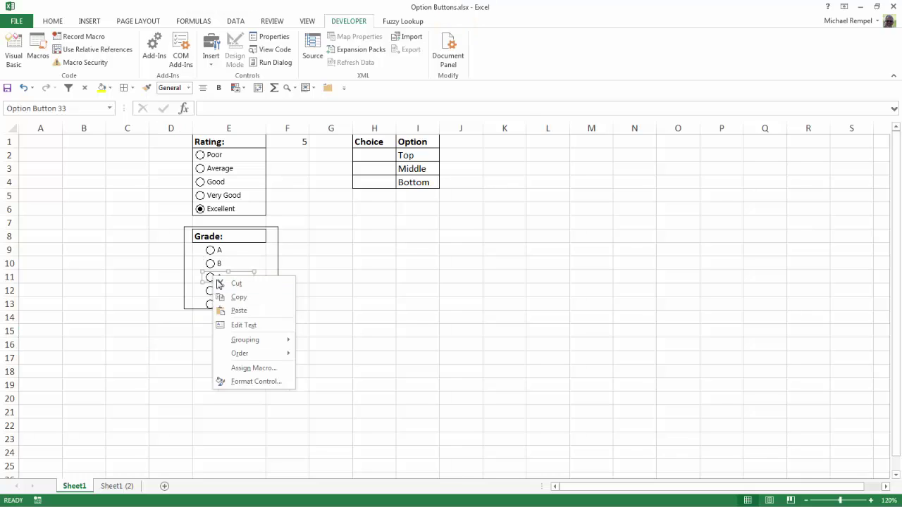
click(243, 325)
key(BackSpace)
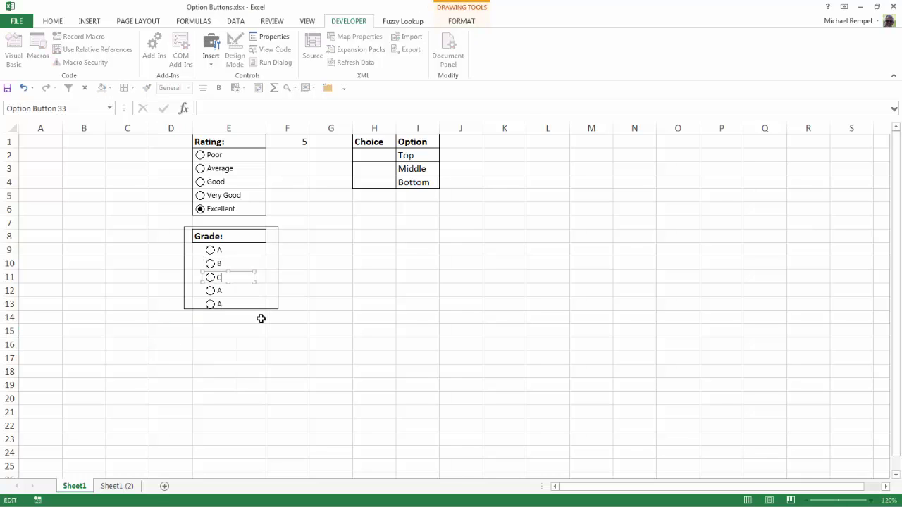
click(245, 331)
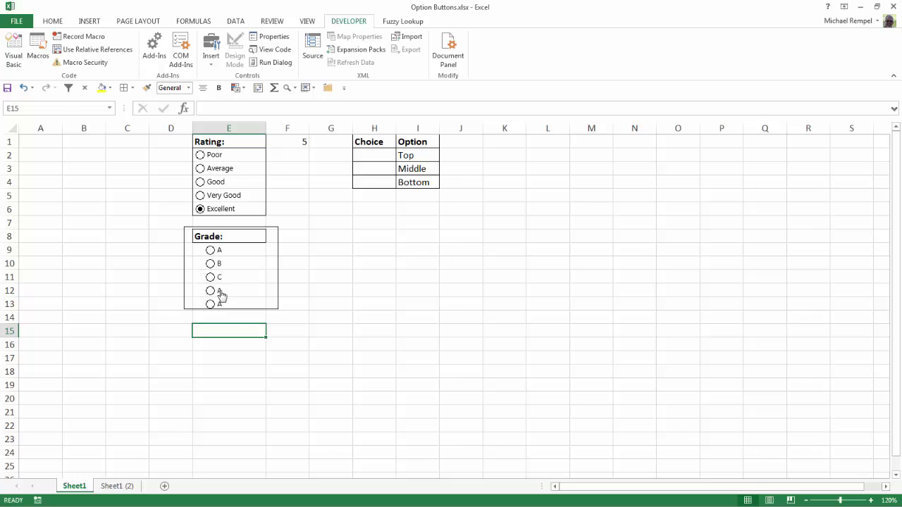
Relabel the row-12 and row-13 option buttons as D and F.
right_click(222, 291)
click(250, 339)
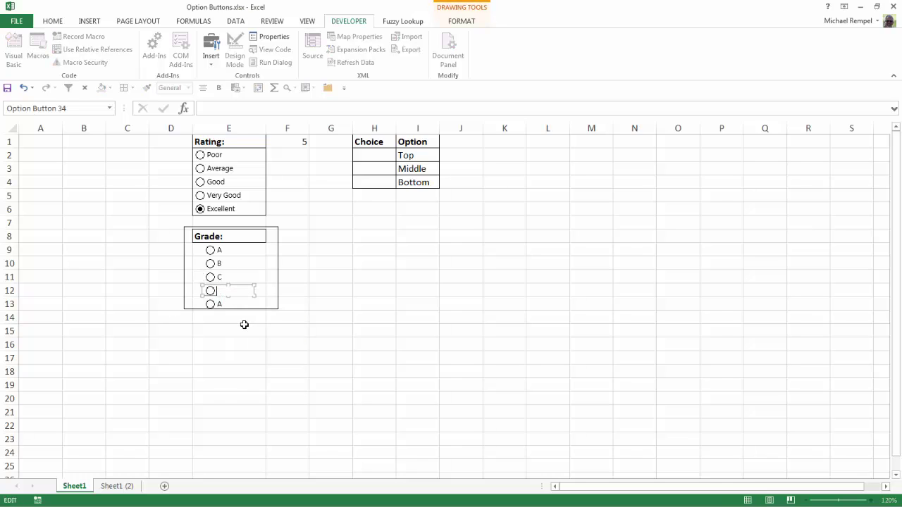
text(D)
click(244, 325)
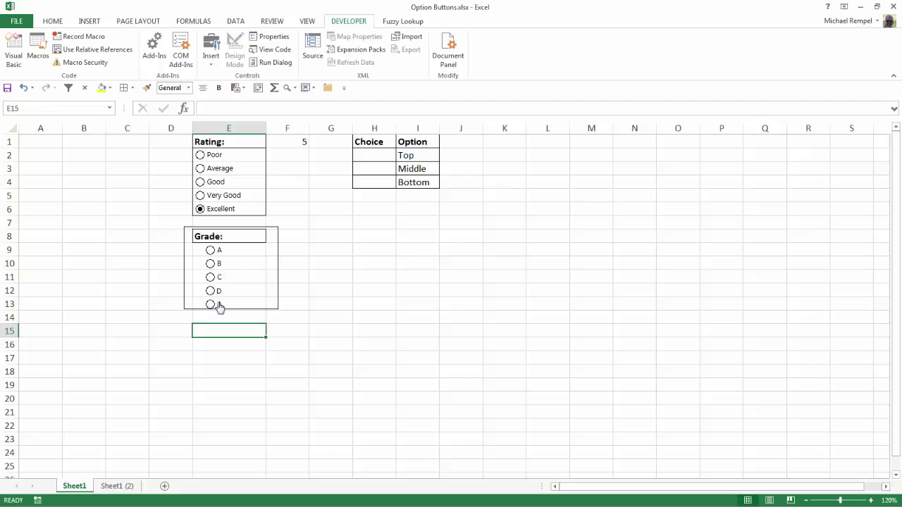
right_click(217, 305)
click(239, 352)
key(BackSpace)
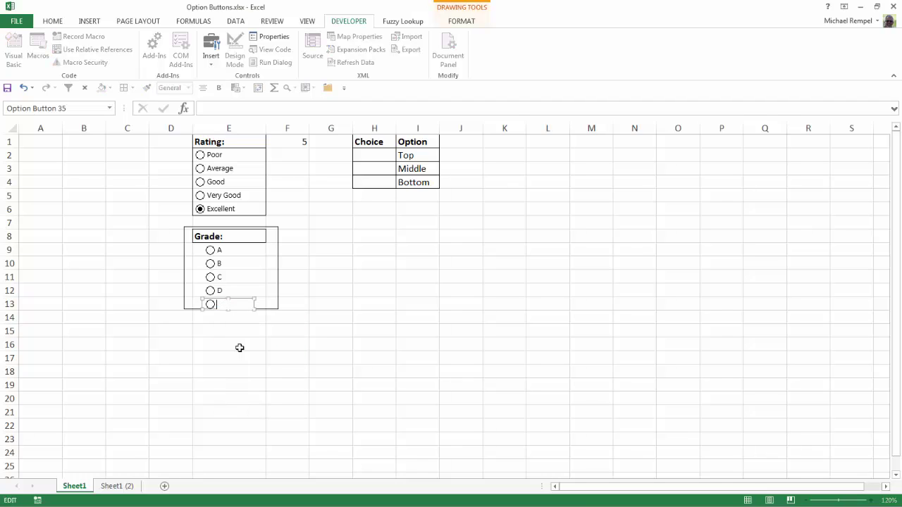
click(239, 347)
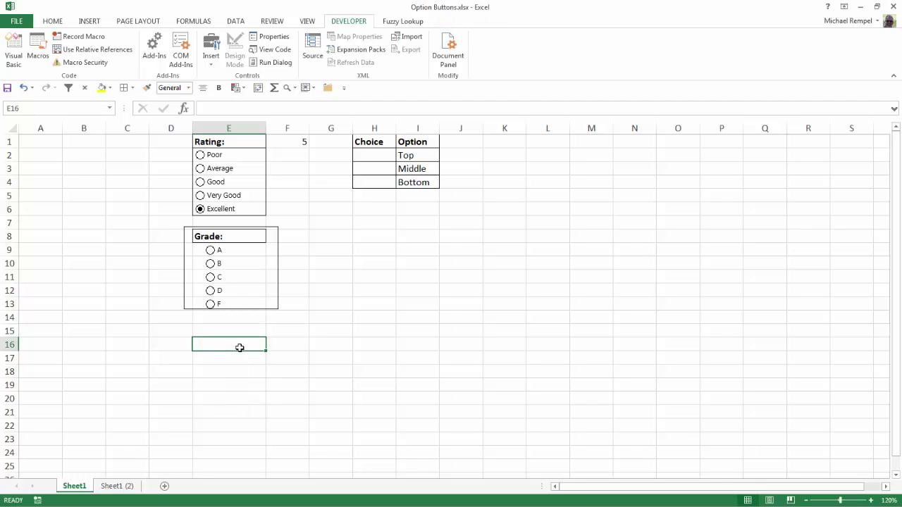
Resize the Grade group box to fit cells E8:E13.
right_click(183, 244)
key(Escape)
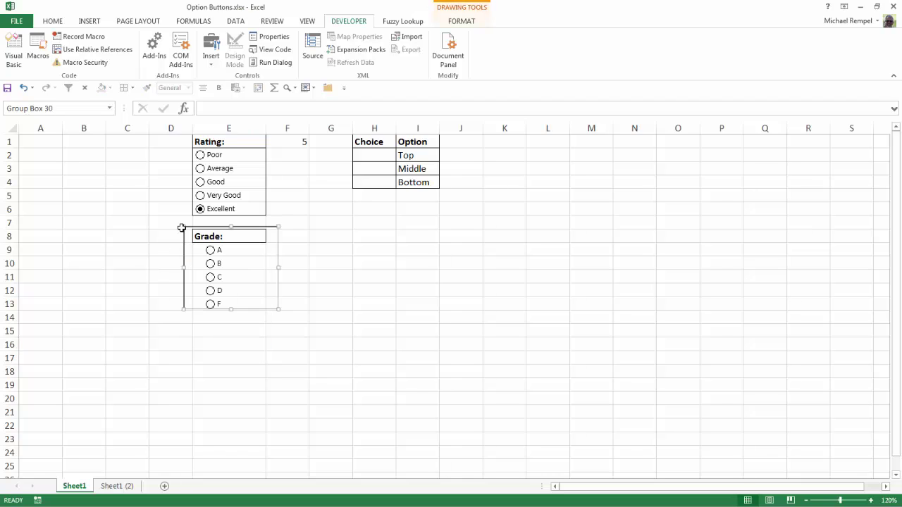
drag(181, 224, 192, 241)
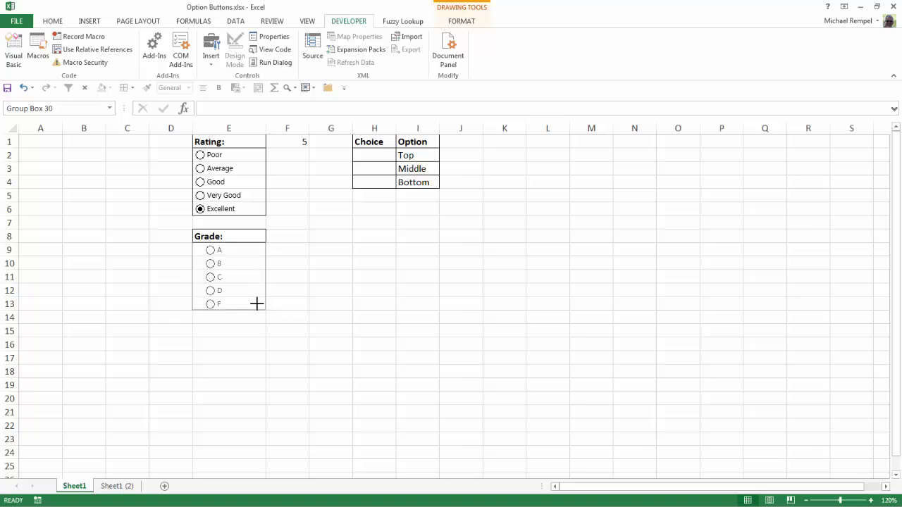
click(220, 346)
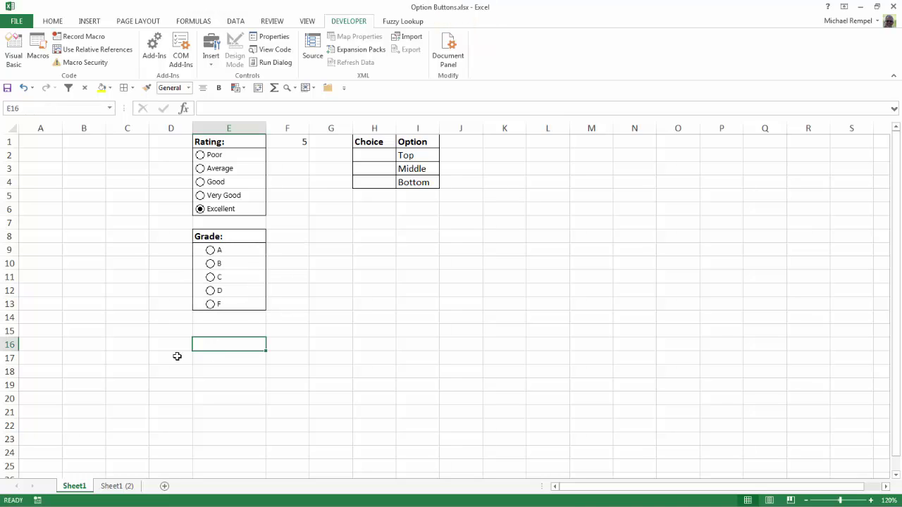
Test the groups by choosing Grades A–D, then Grade A and Rating Average.
click(211, 251)
click(211, 264)
click(213, 280)
click(212, 291)
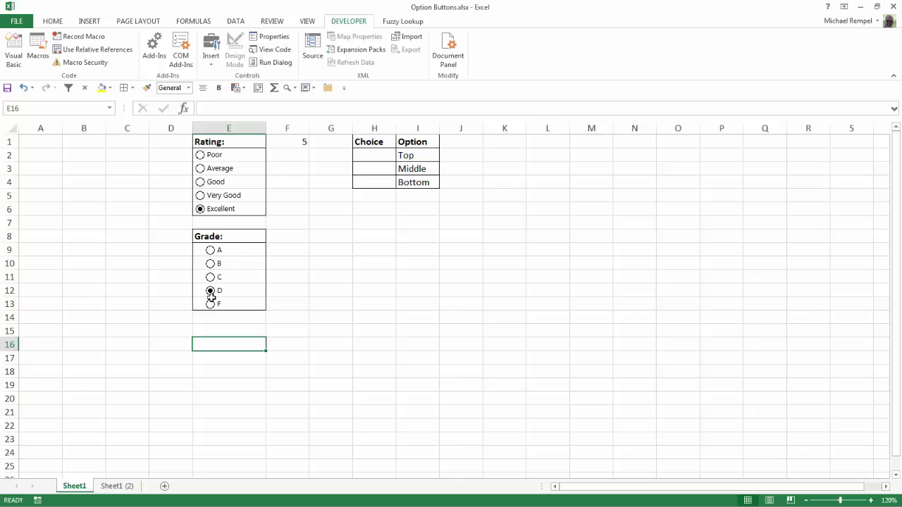
click(212, 252)
click(201, 156)
click(202, 169)
Link the Grade option buttons to cell $F$8 through Format Control.
right_click(210, 264)
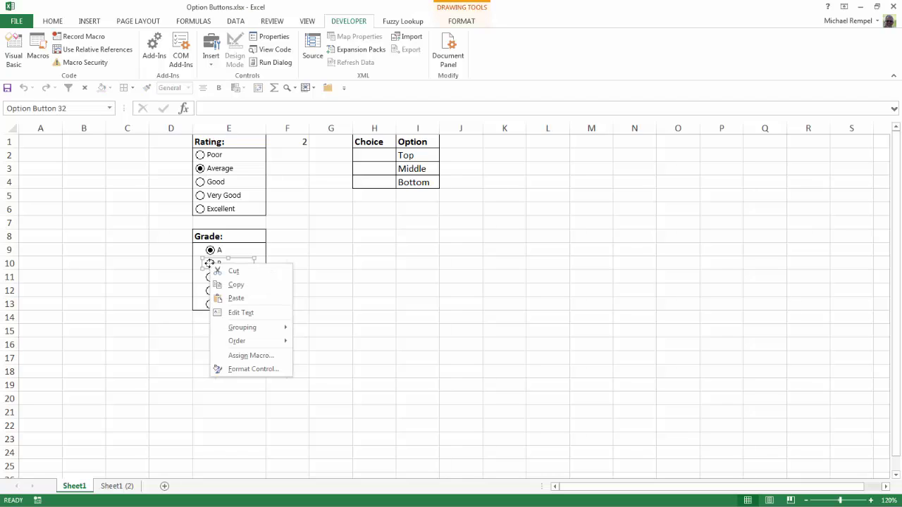
click(236, 369)
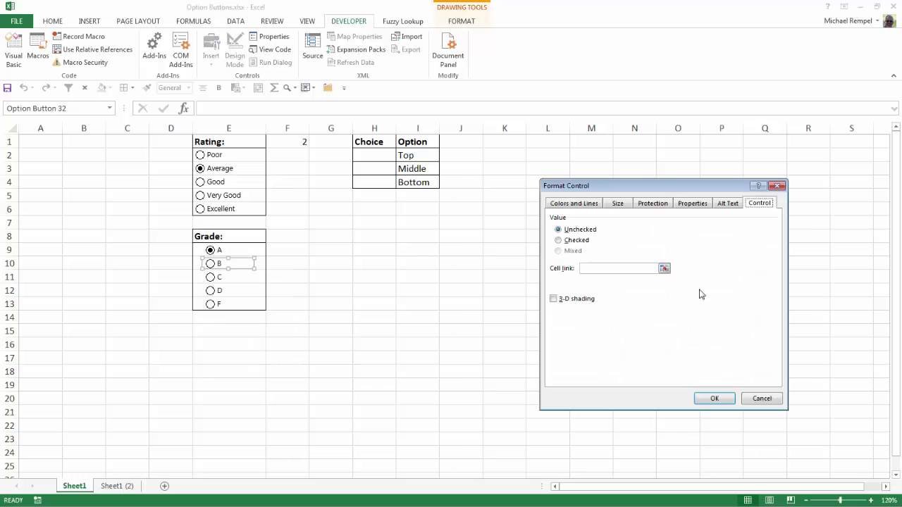
click(664, 269)
click(300, 237)
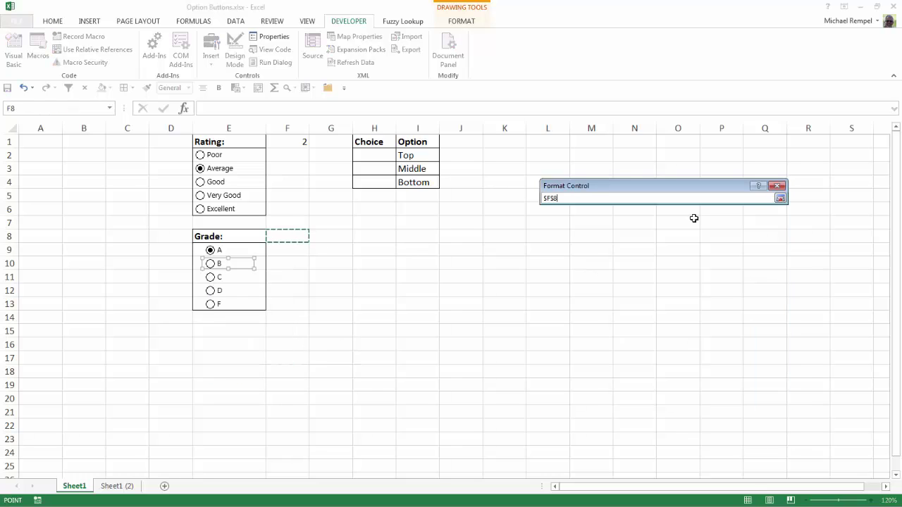
click(780, 198)
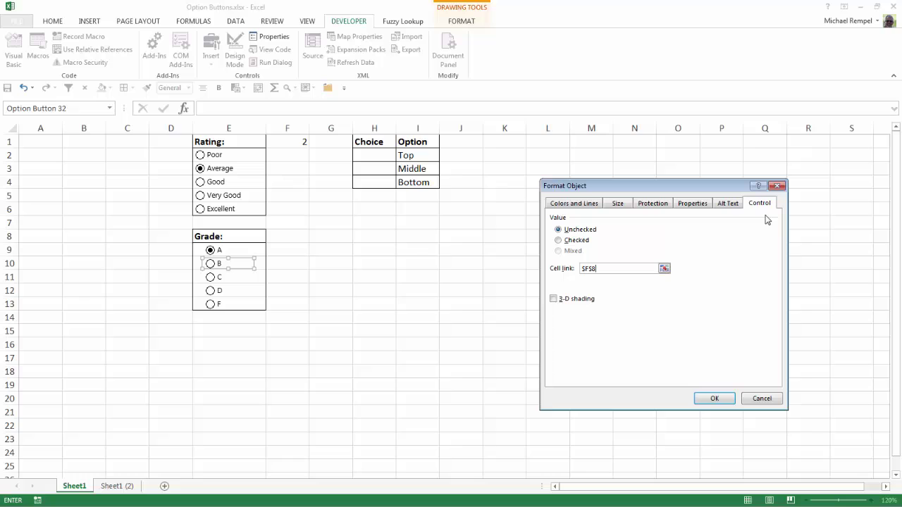
click(714, 398)
click(236, 386)
Choose Grade C and Rating Very Good to check F8 reads 3 and F1 reads 4.
click(211, 283)
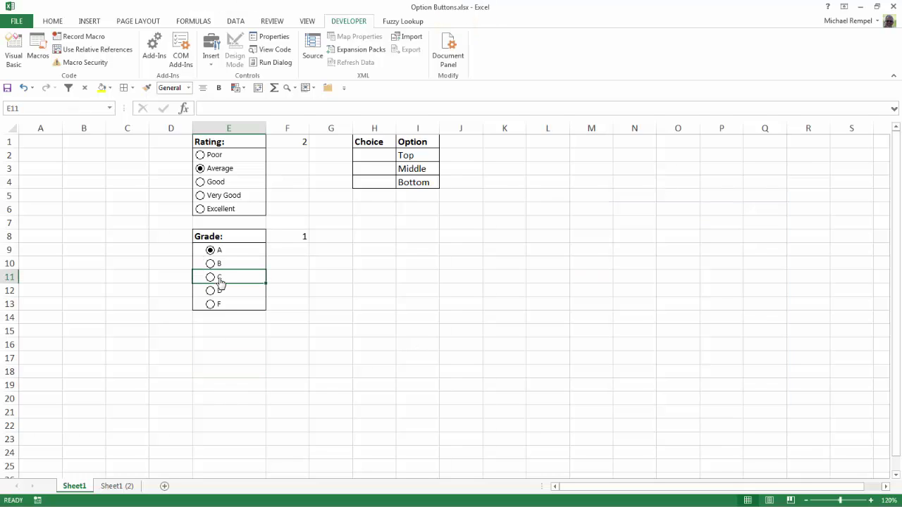
click(210, 278)
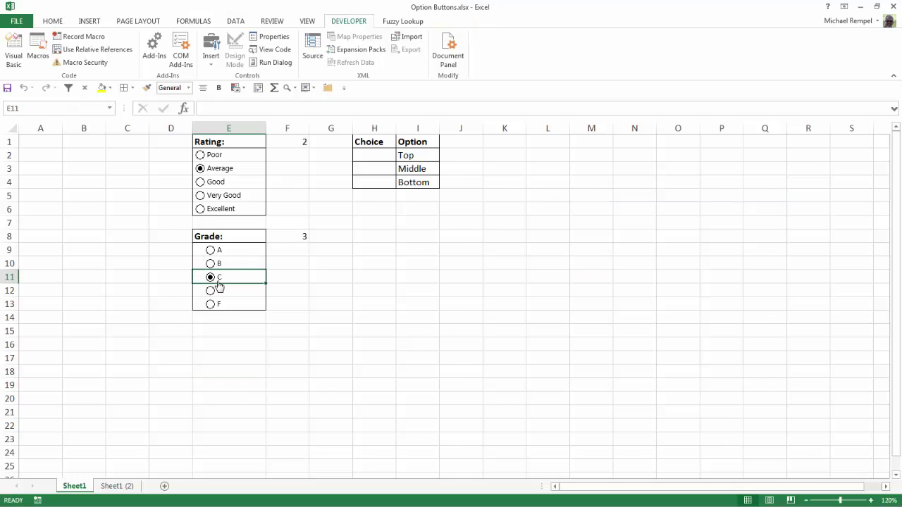
click(201, 197)
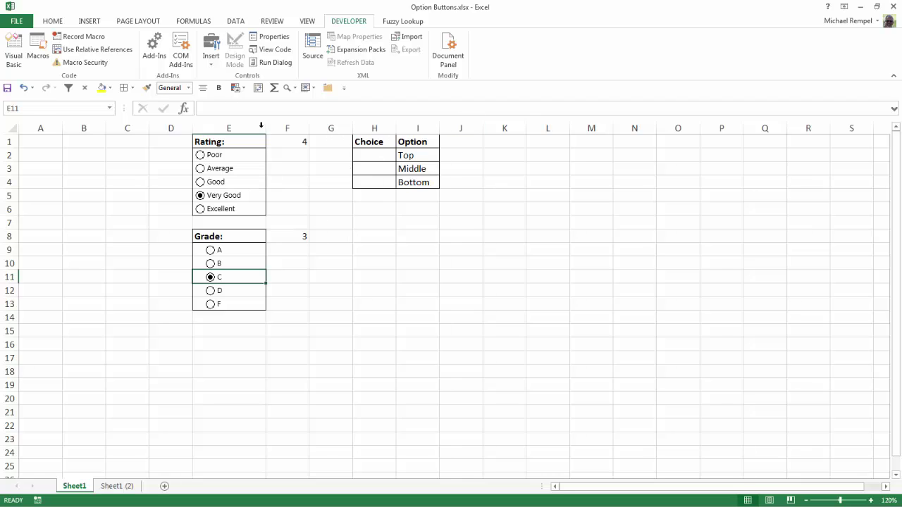
Draw a group box around the Choice/Option table in H1:I4 and erase its caption.
click(210, 63)
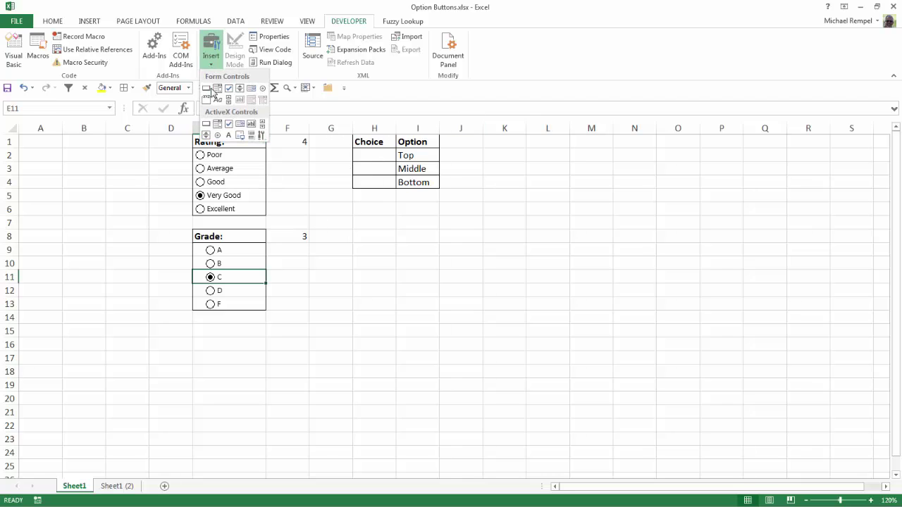
click(207, 101)
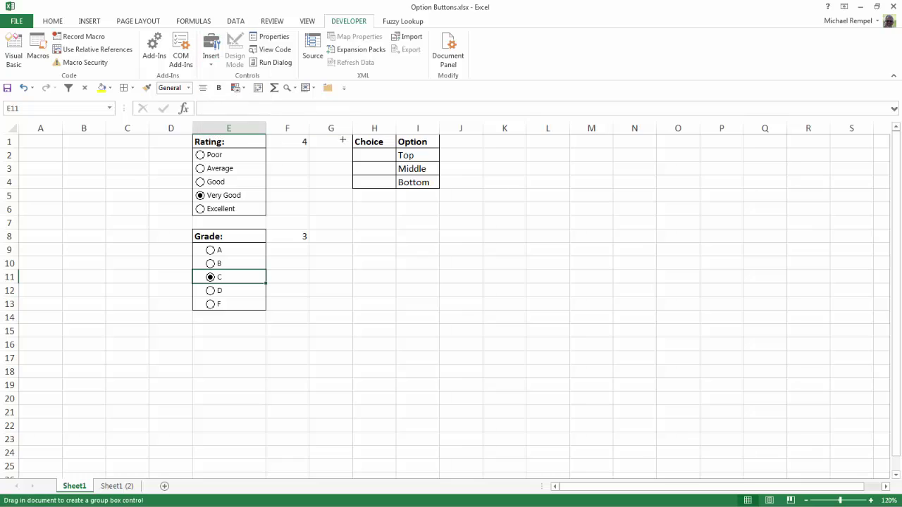
mouse_move(344, 139)
mouse_down()
mouse_move(381, 146)
mouse_move(417, 213)
mouse_up()
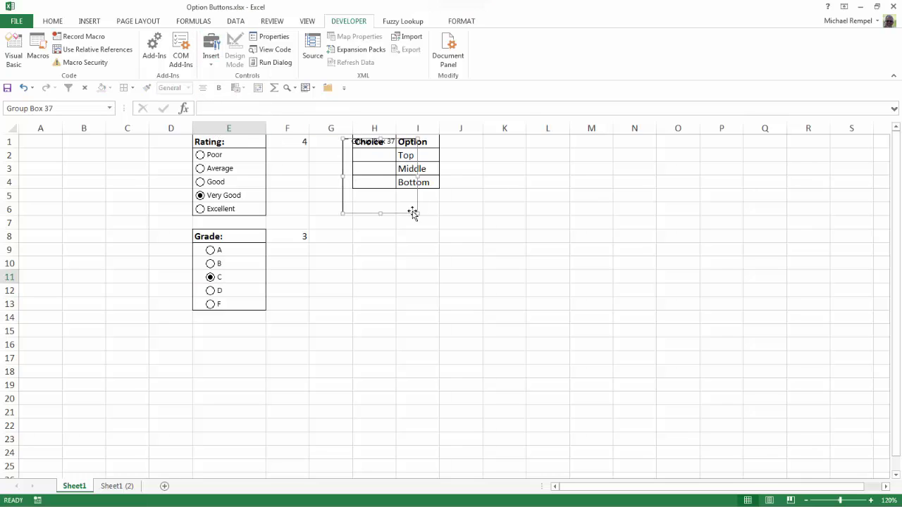
click(354, 141)
drag(354, 141, 375, 171)
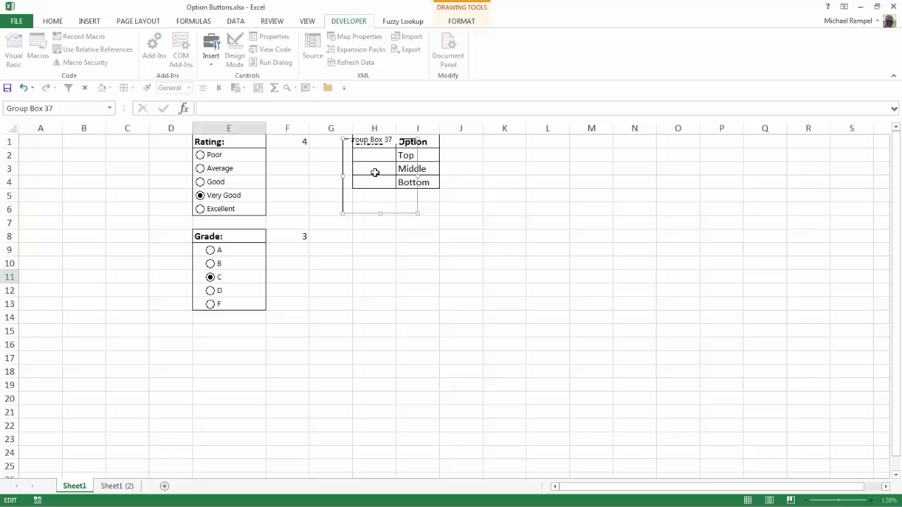
key(Delete)
click(504, 224)
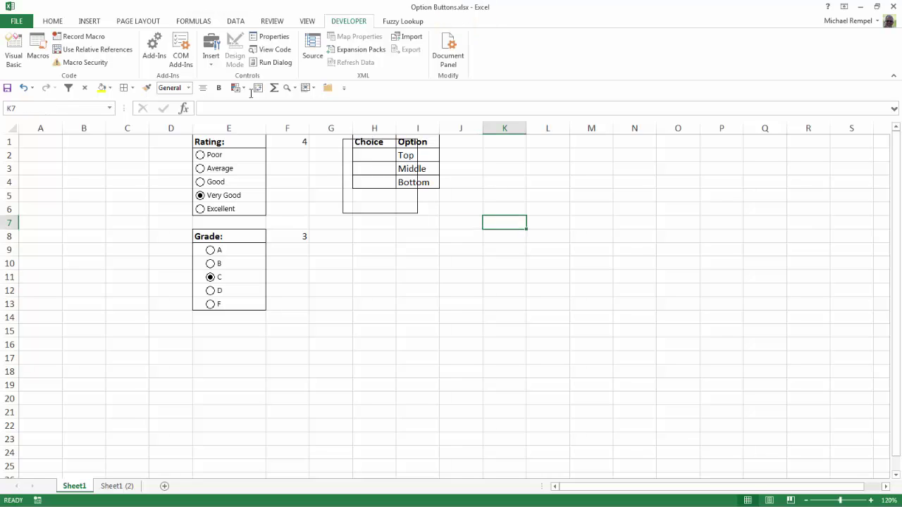
Draw a new option button in cell H2 beside Top.
click(212, 57)
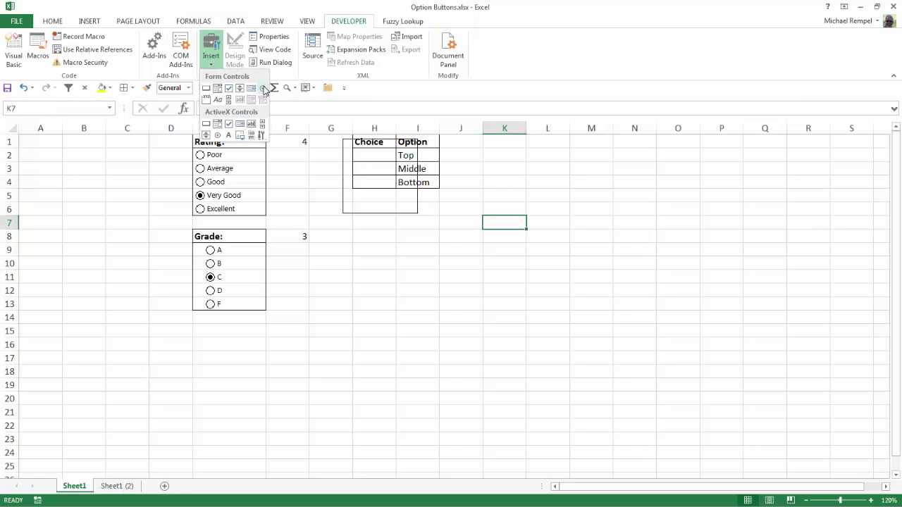
click(263, 90)
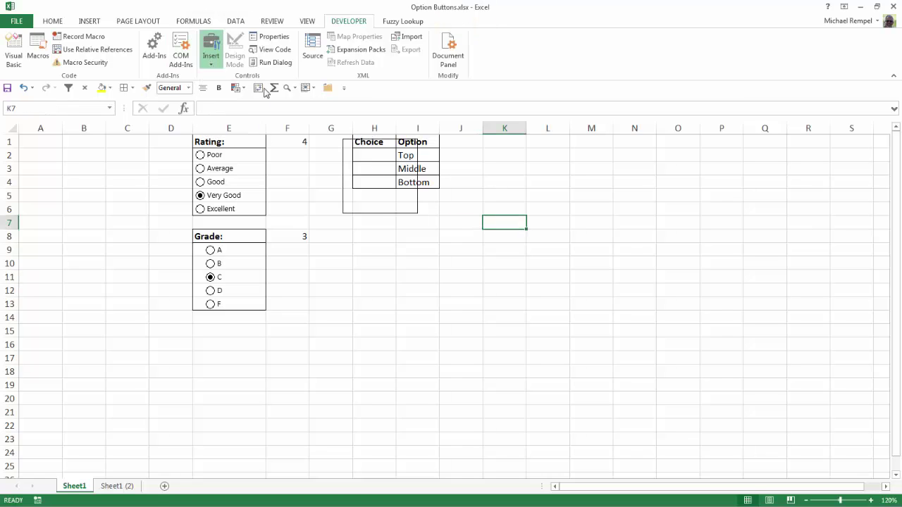
mouse_move(364, 147)
mouse_down()
mouse_move(388, 165)
mouse_move(374, 157)
mouse_up()
click(380, 154)
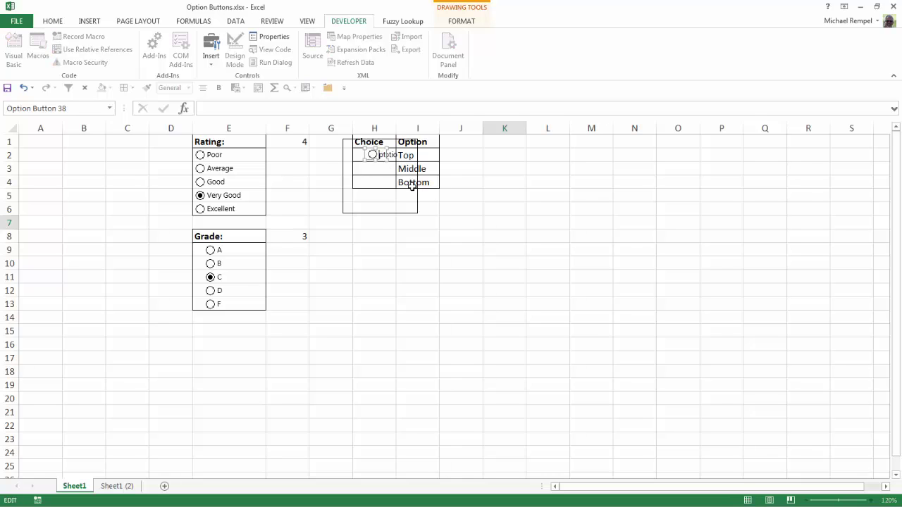
click(469, 214)
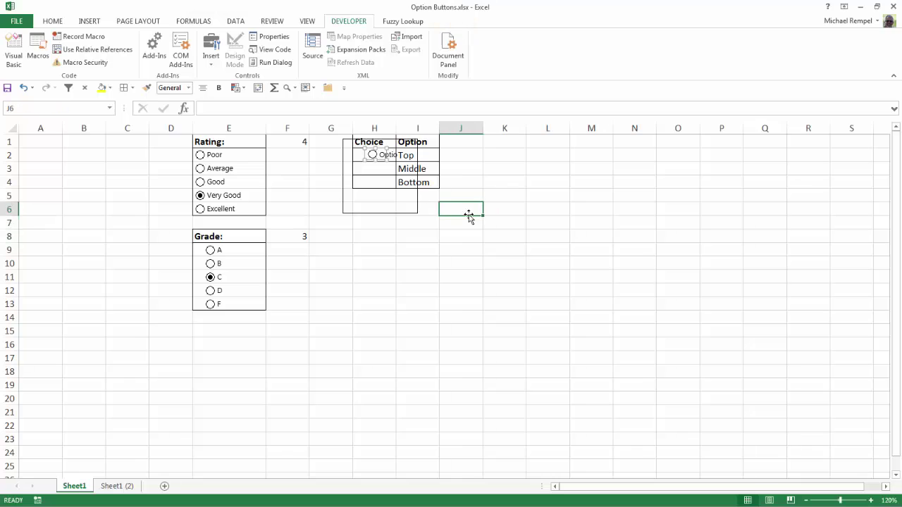
Copy the H2 option button and paste copies into cells H3 and H4.
right_click(373, 156)
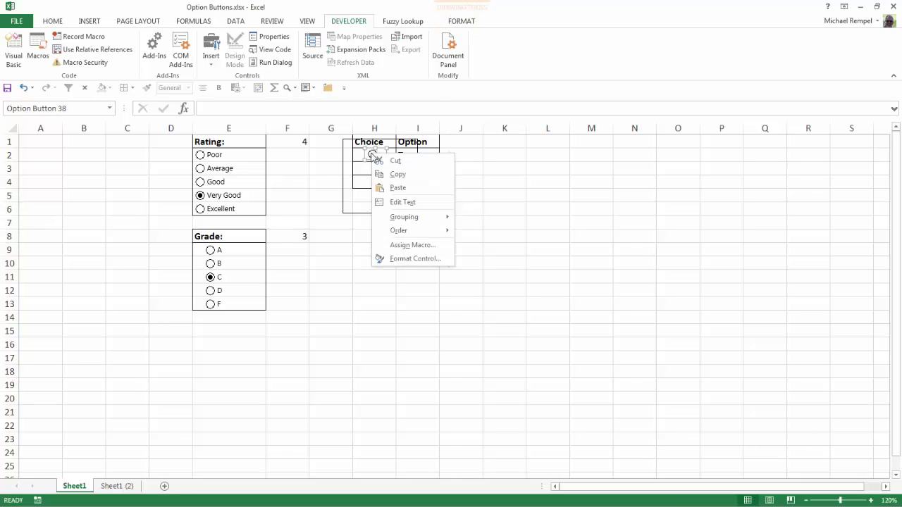
key(Escape)
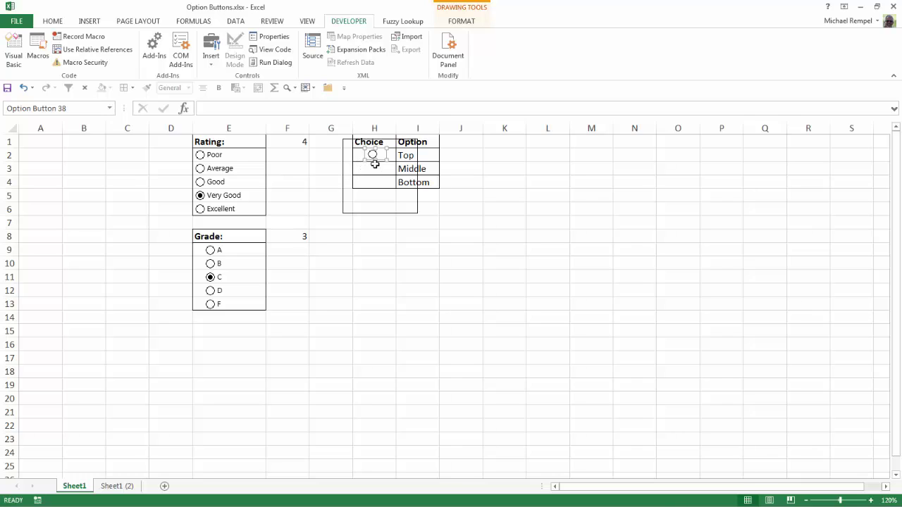
key(alt)
key(alt)
drag(376, 148, 376, 151)
right_click(377, 156)
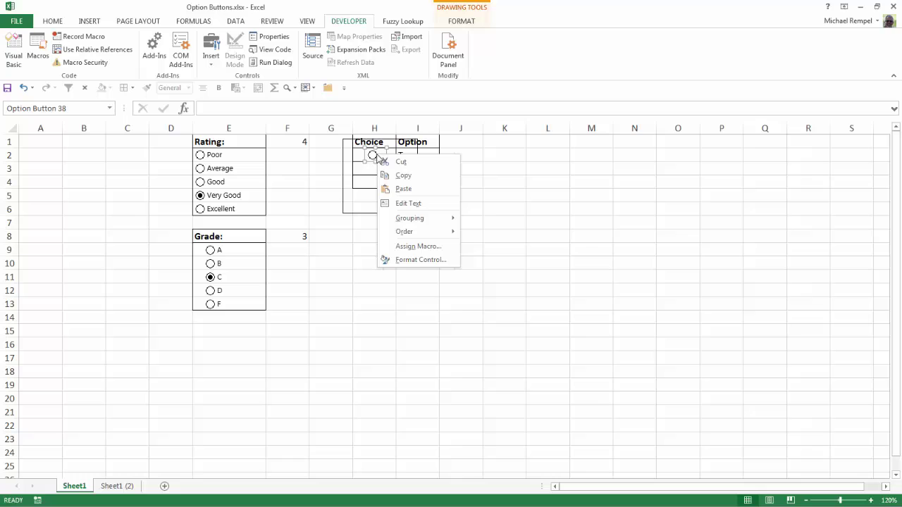
click(395, 176)
right_click(370, 169)
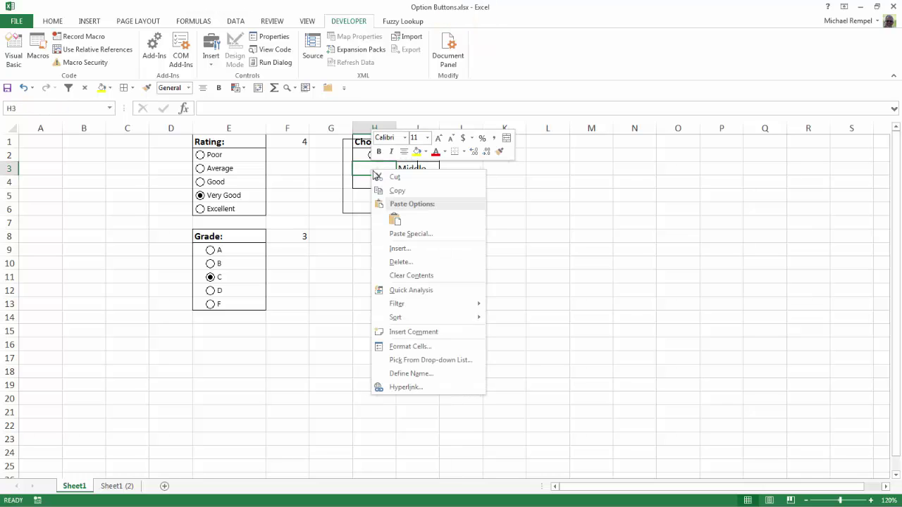
click(395, 219)
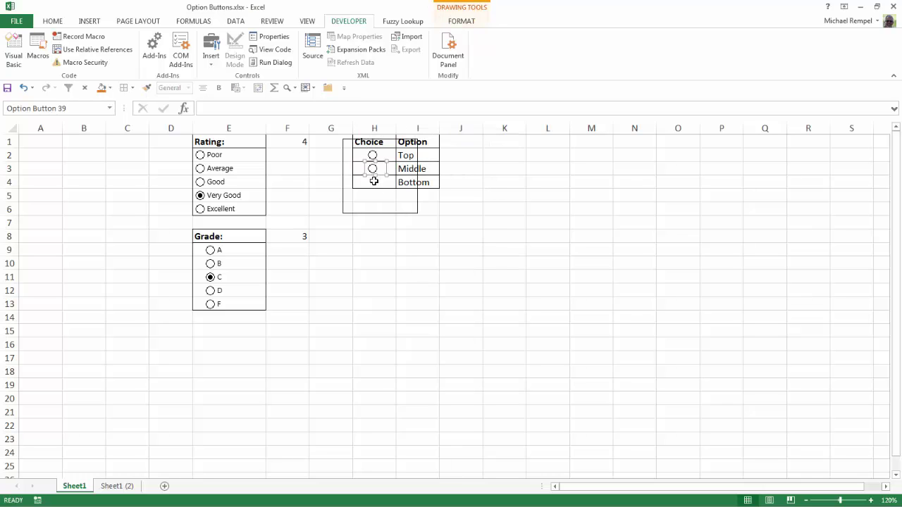
right_click(374, 181)
click(395, 231)
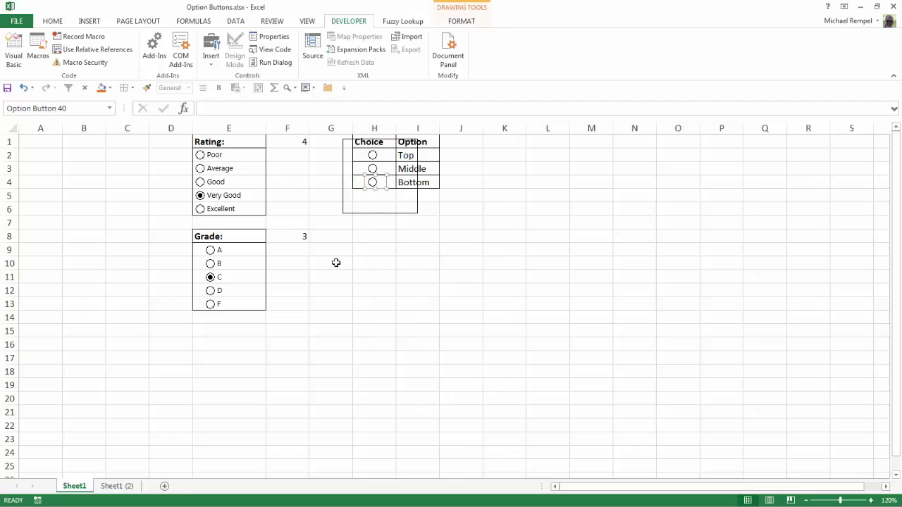
Resize the group box to start at H1 and fit snugly around the three buttons.
click(336, 263)
click(343, 176)
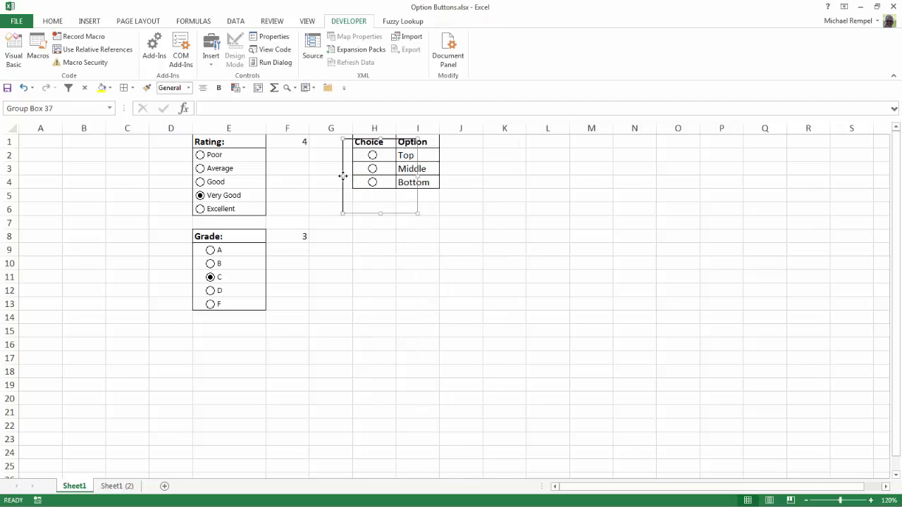
right_click(343, 177)
key(Escape)
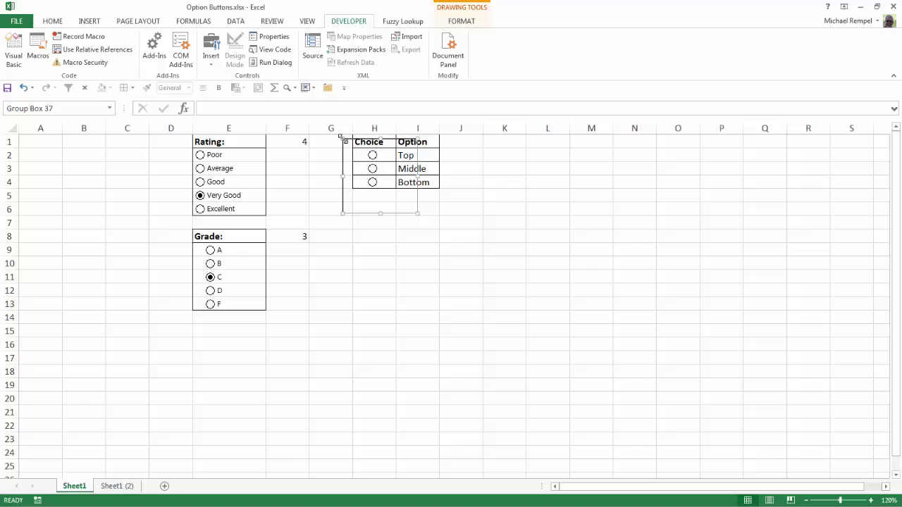
drag(339, 136, 352, 148)
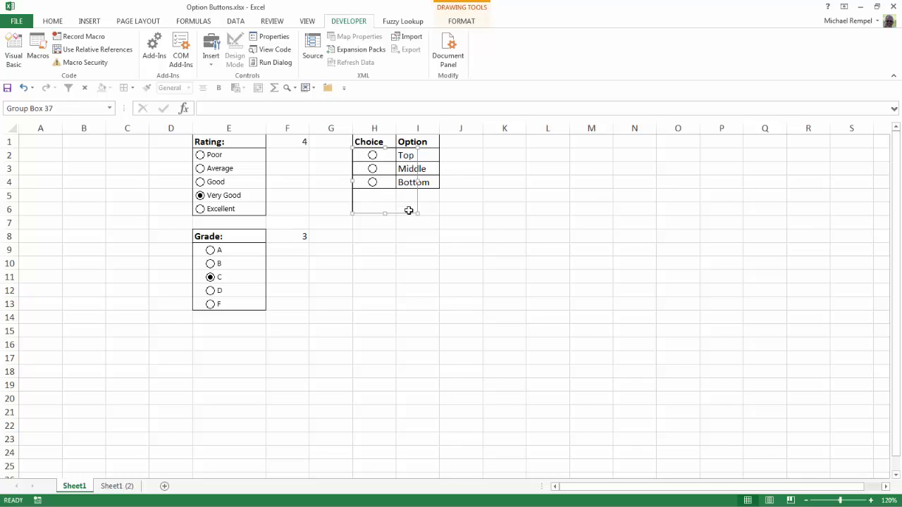
drag(416, 214, 397, 189)
click(451, 225)
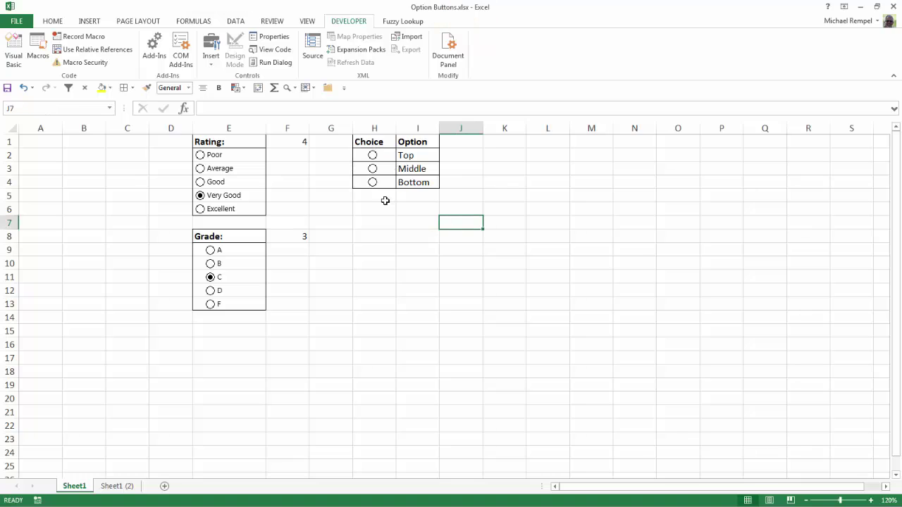
Test the buttons by choosing Top, then Middle, and finally Bottom.
click(373, 162)
click(373, 173)
click(373, 184)
Set the Top option button's cell link to $J$1 in Format Control.
right_click(372, 156)
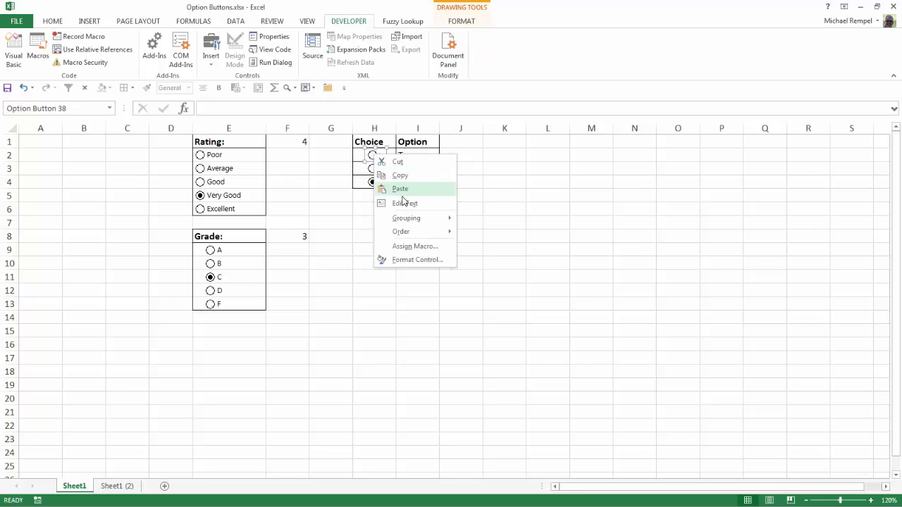
click(417, 260)
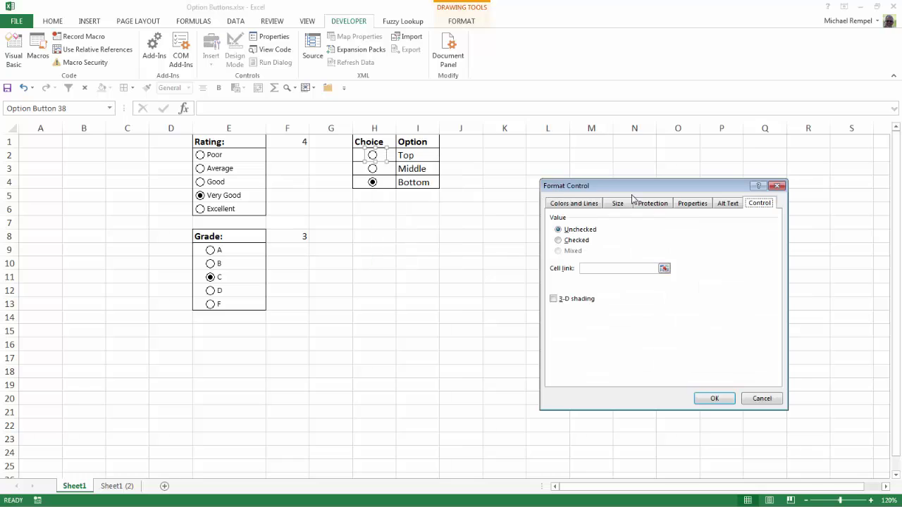
click(664, 269)
click(461, 141)
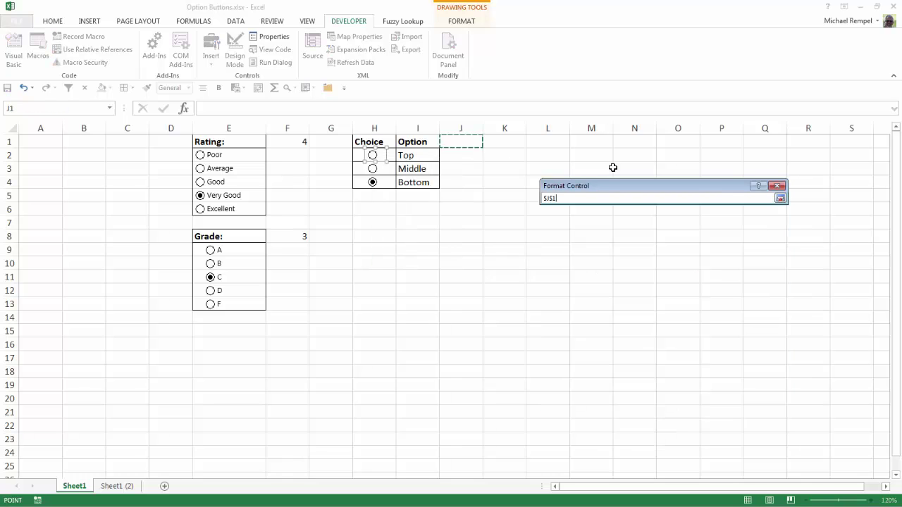
click(780, 198)
click(712, 399)
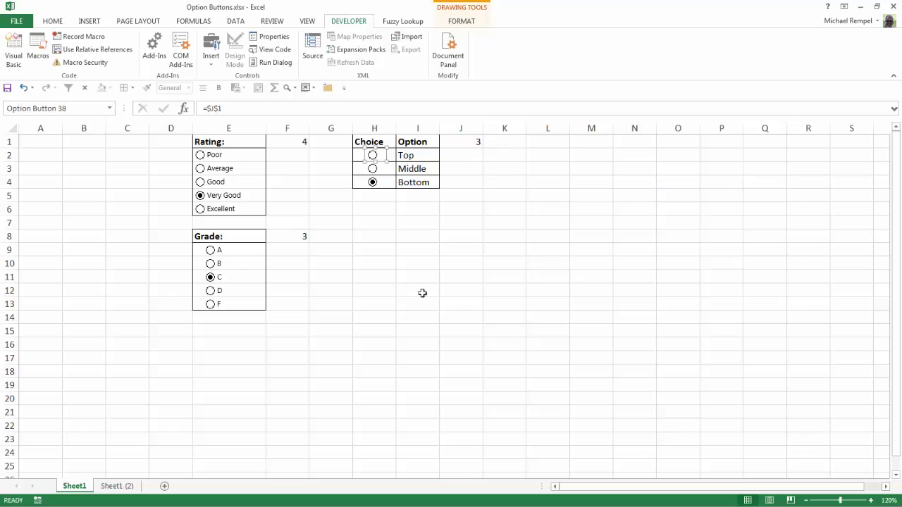
click(381, 252)
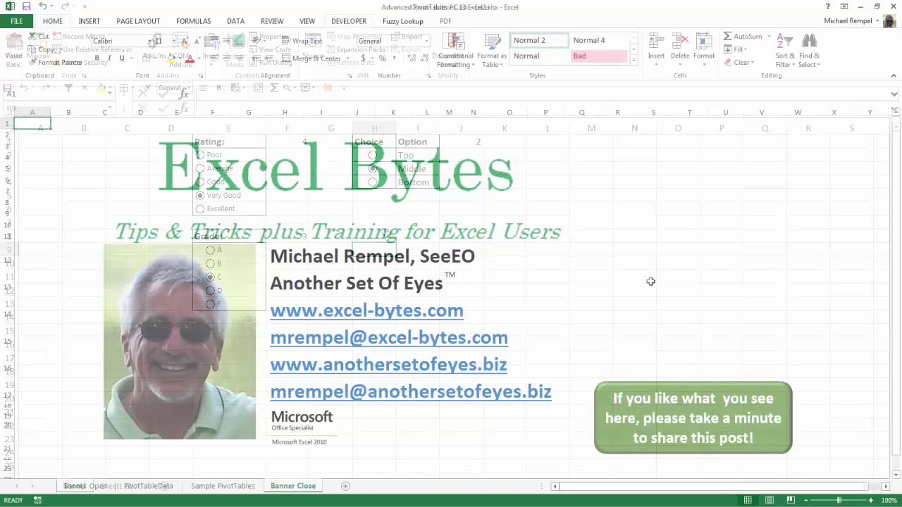